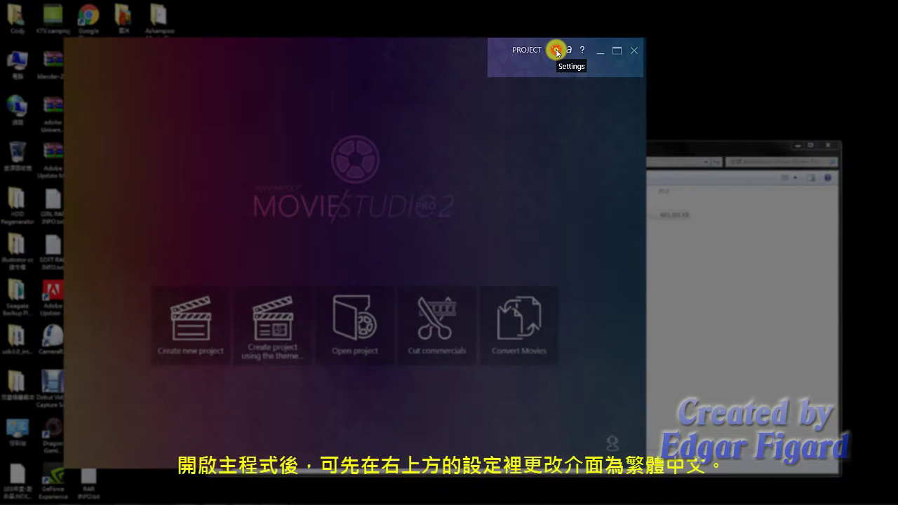
Change the program's interface language to Chinese - Taiwan
{"action": "left_click", "coordinate": [555, 51]}
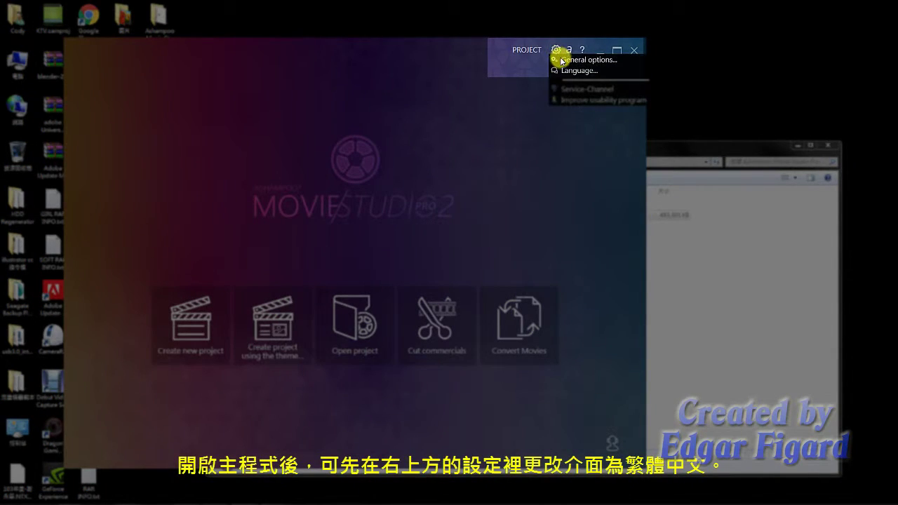
{"action": "left_click", "coordinate": [584, 70]}
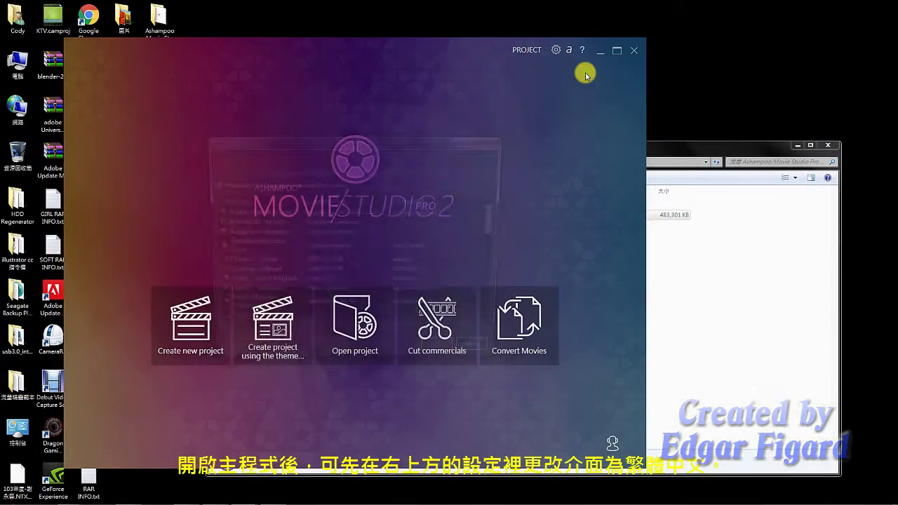
{"action": "left_click", "coordinate": [344, 242]}
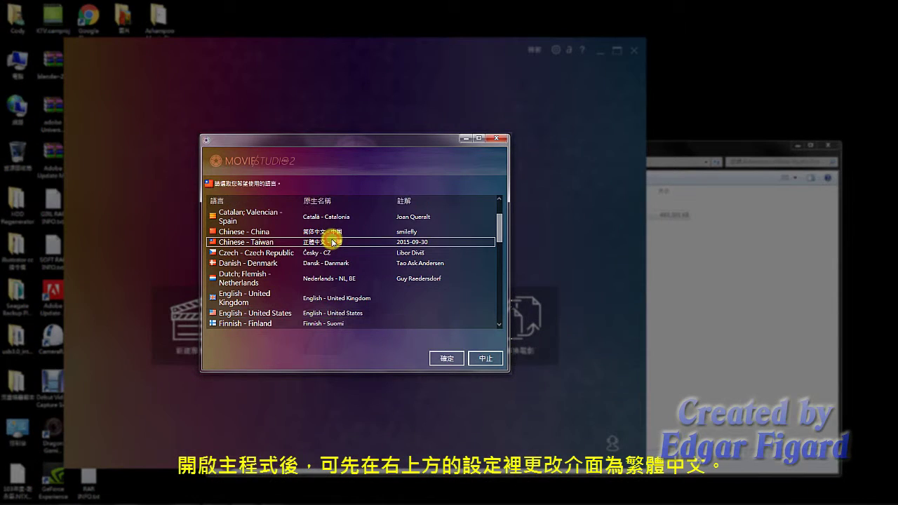
{"action": "left_click", "coordinate": [446, 356]}
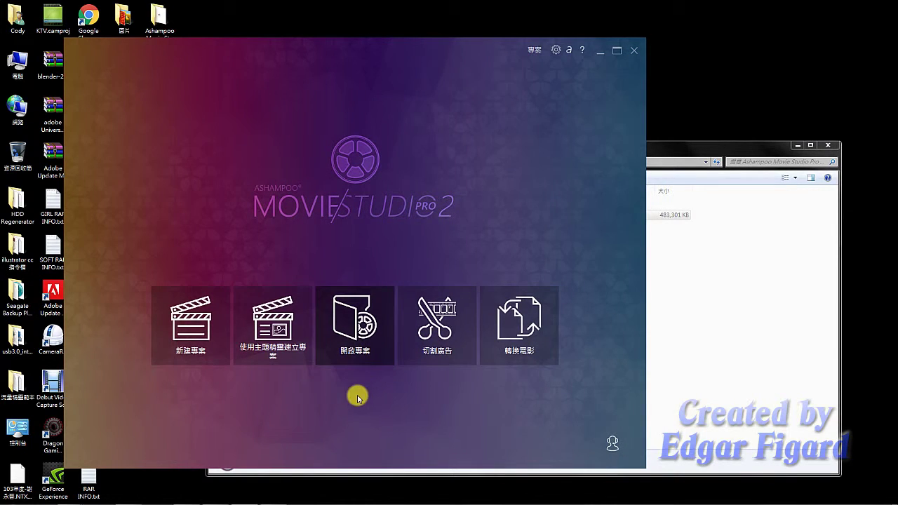
Create a new project and maximize the editor window
{"action": "left_click", "coordinate": [207, 339]}
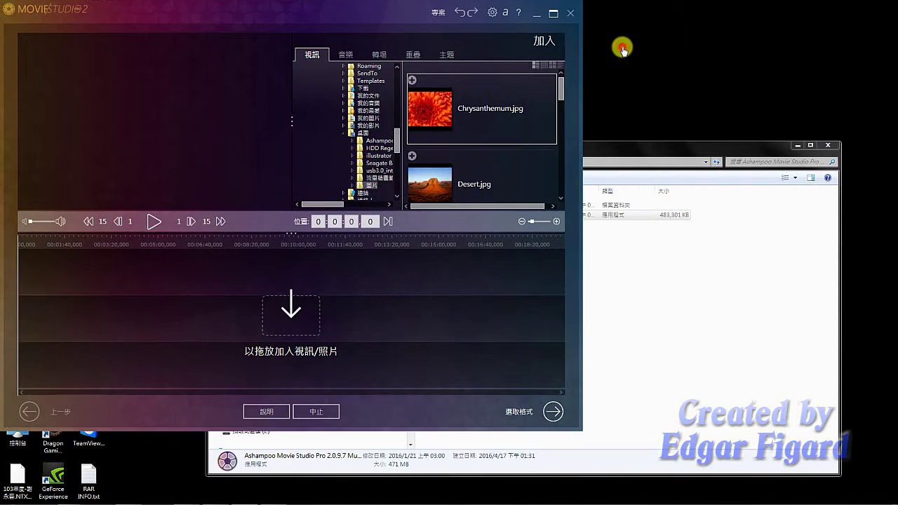
{"action": "left_click", "coordinate": [621, 47]}
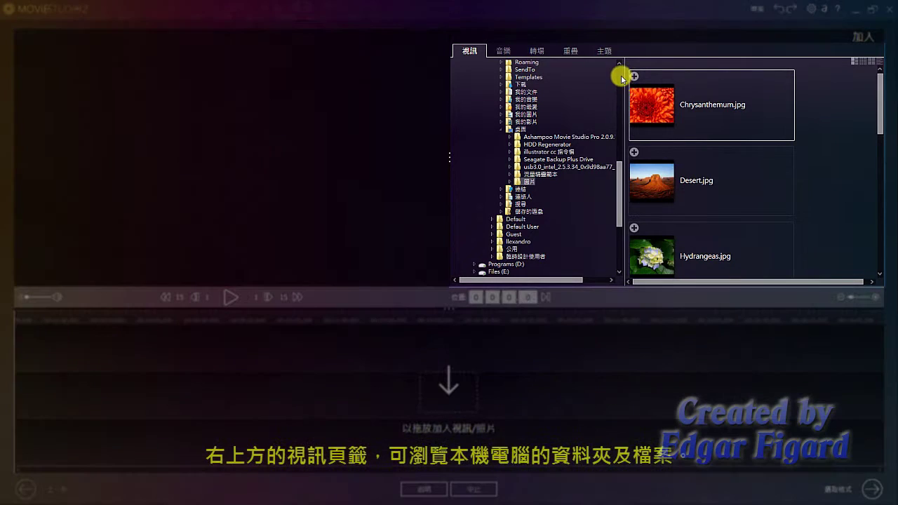
Browse the computer's folder tree, including the desktop, and open the 圖片 folder in the video media browser
{"action": "left_click", "coordinate": [618, 77]}
{"action": "left_click_drag", "start_coordinate": [618, 112], "coordinate": [617, 155]}
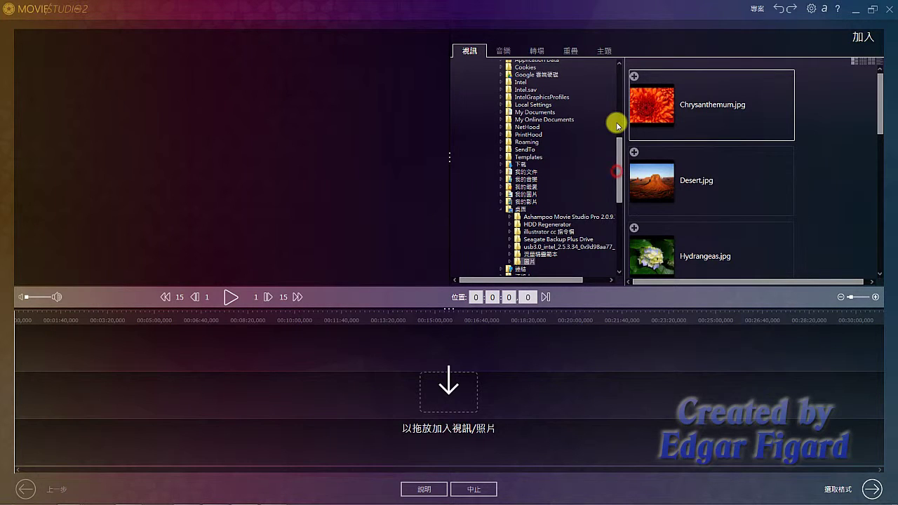
{"action": "left_click_drag", "start_coordinate": [621, 153], "coordinate": [624, 74]}
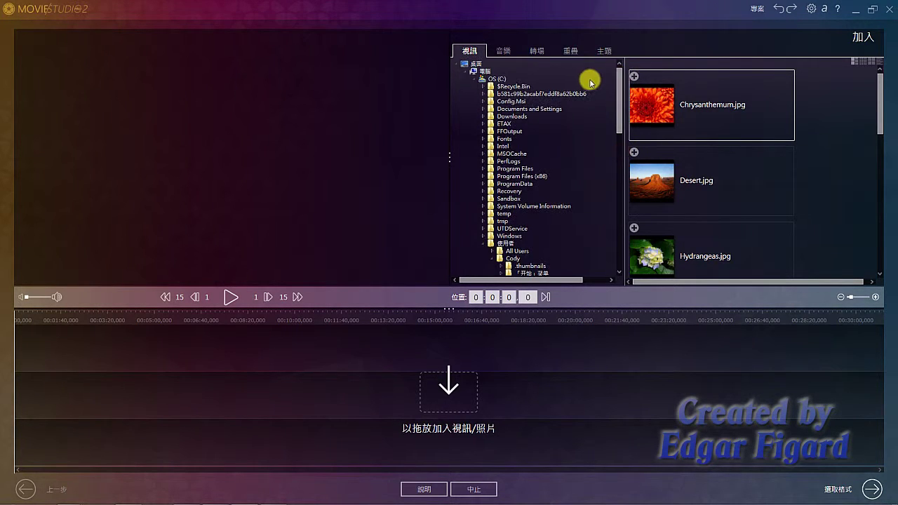
{"action": "left_click", "coordinate": [475, 66]}
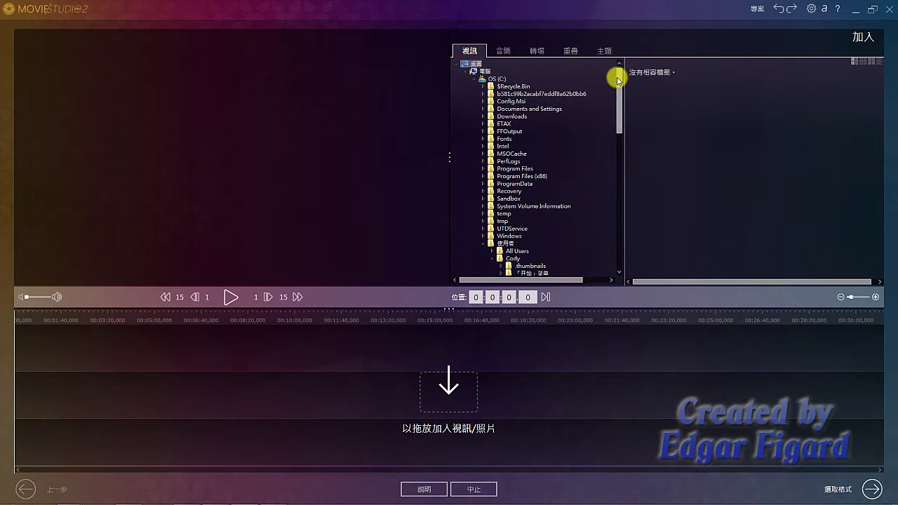
{"action": "left_click_drag", "start_coordinate": [615, 76], "coordinate": [601, 224]}
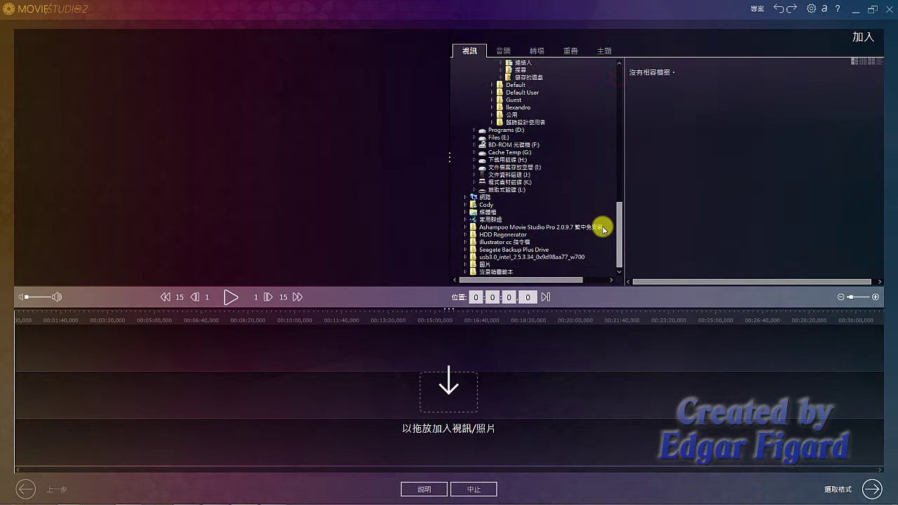
{"action": "left_click", "coordinate": [482, 266]}
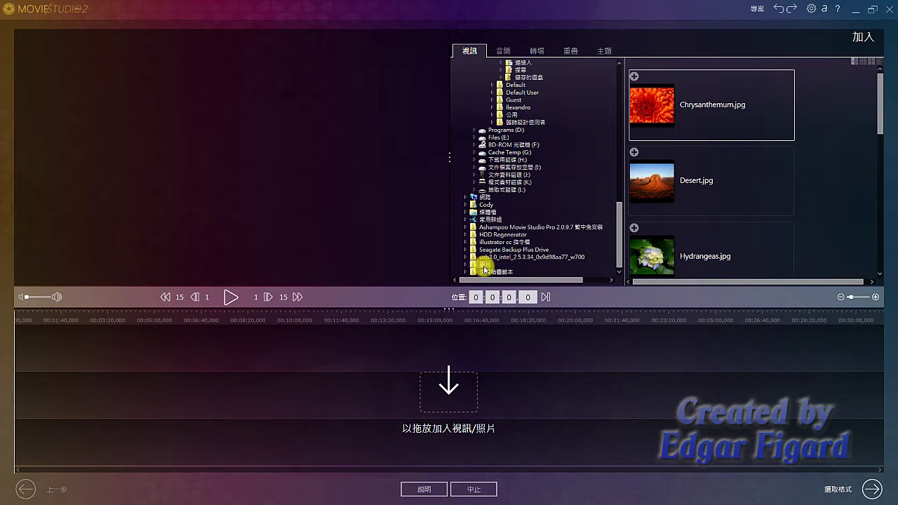
Try the thumbnail and name-only views of the media files and return to the detailed view
{"action": "left_click", "coordinate": [871, 62]}
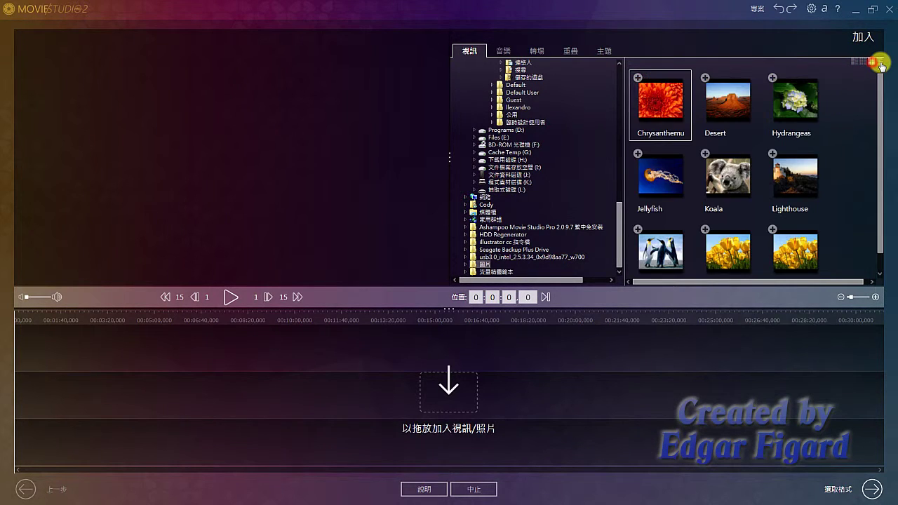
{"action": "left_click", "coordinate": [880, 64]}
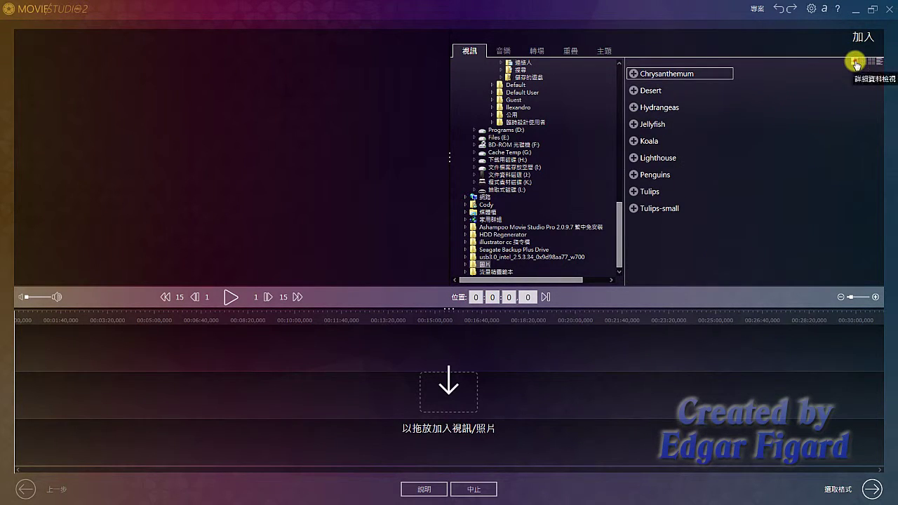
{"action": "left_click", "coordinate": [856, 63]}
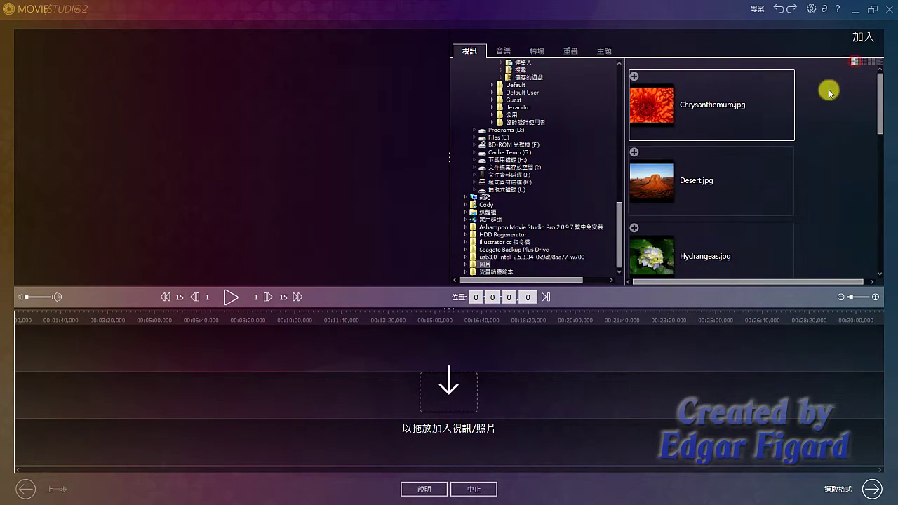
Add Chrysanthemum.jpg to the timeline and play the clip for about 5 seconds before pausing
{"action": "left_click", "coordinate": [634, 79]}
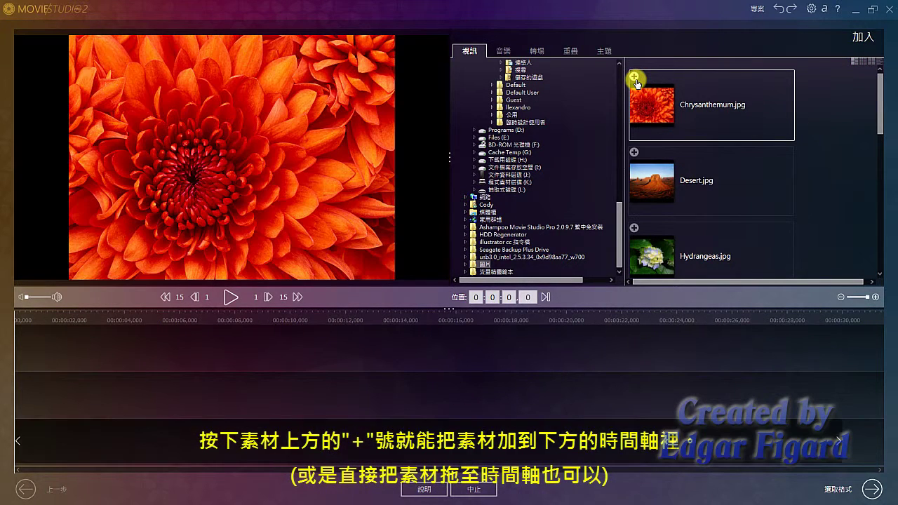
{"action": "left_click", "coordinate": [723, 447]}
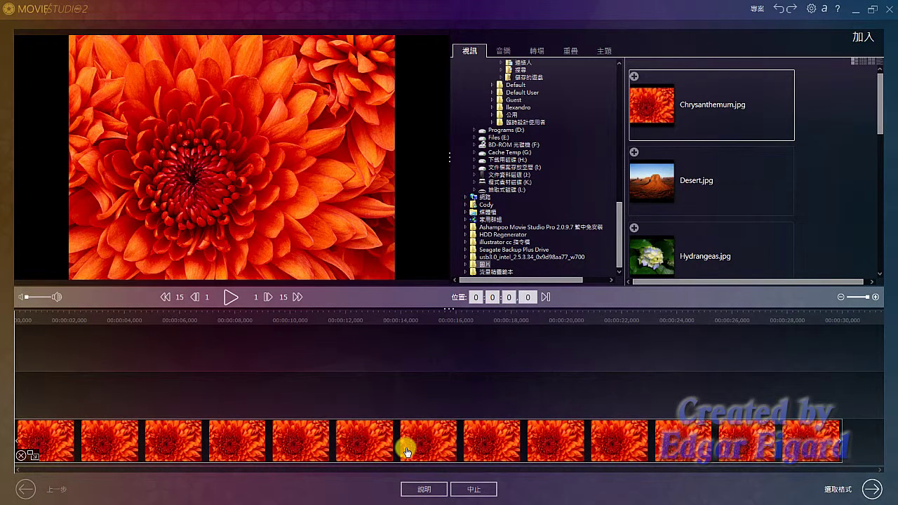
{"action": "left_click", "coordinate": [144, 363]}
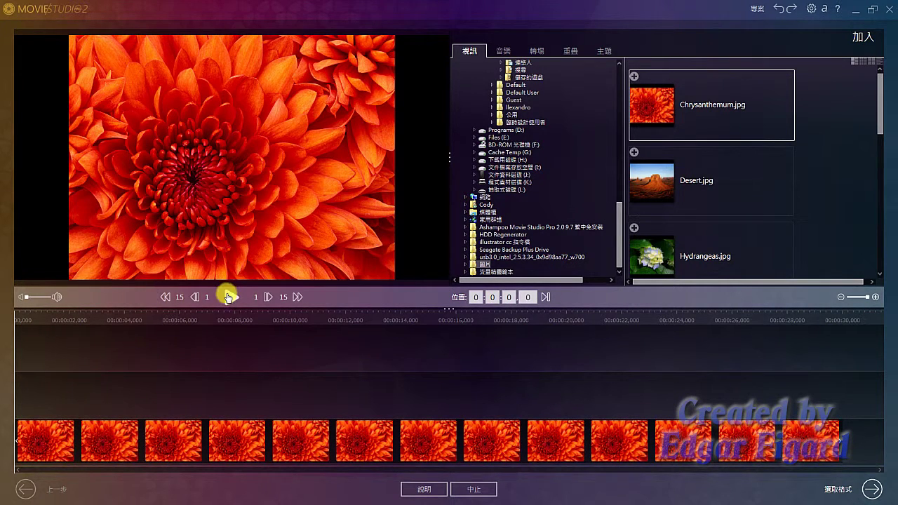
{"action": "left_click", "coordinate": [228, 297]}
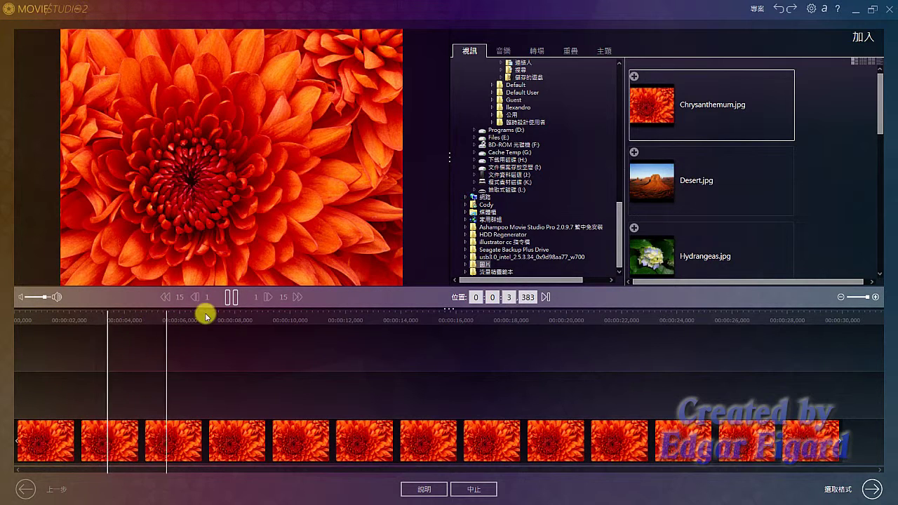
{"action": "left_click", "coordinate": [232, 297]}
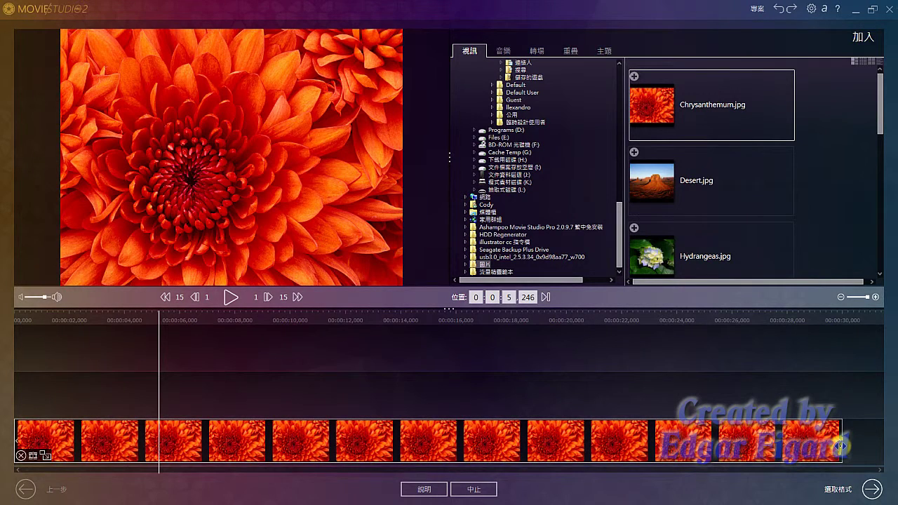
Shorten the Chrysanthemum clip on the timeline and set its exact duration to 5 seconds
{"action": "left_click_drag", "start_coordinate": [842, 442], "coordinate": [339, 437]}
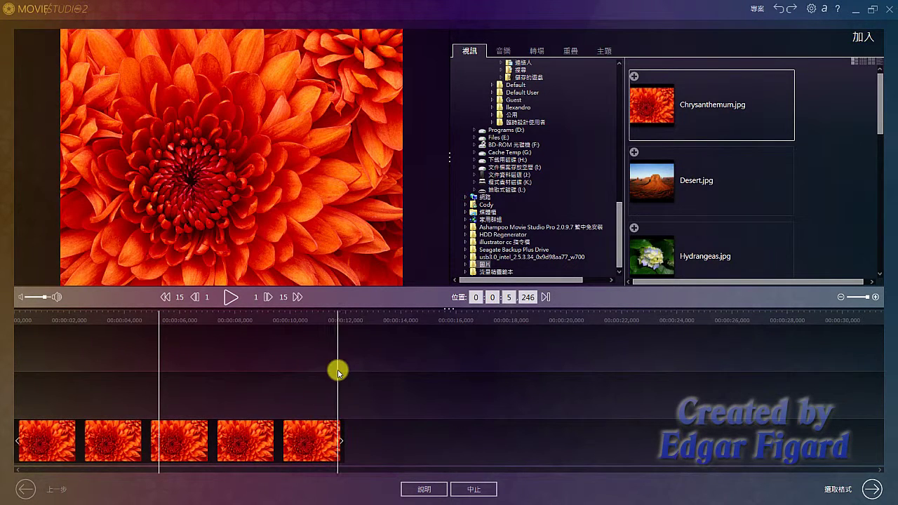
{"action": "left_click", "coordinate": [249, 442]}
{"action": "right_click", "coordinate": [248, 441]}
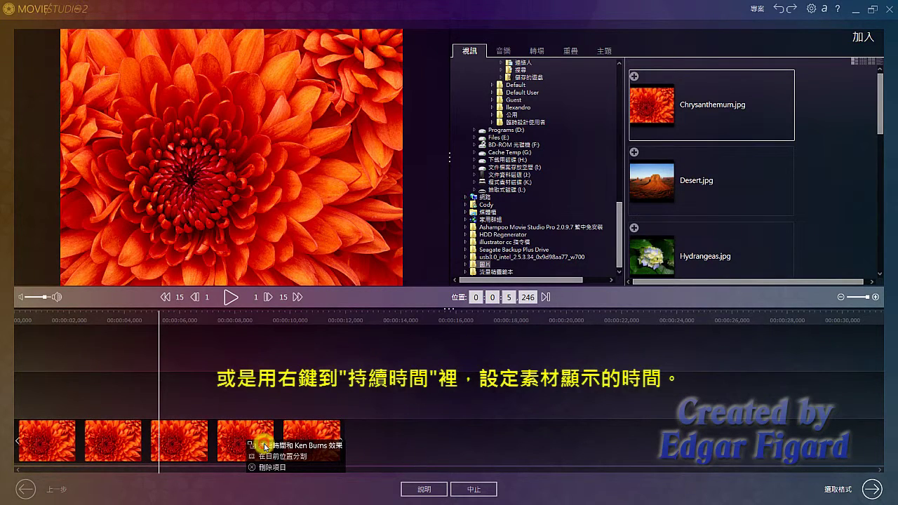
{"action": "left_click", "coordinate": [265, 446]}
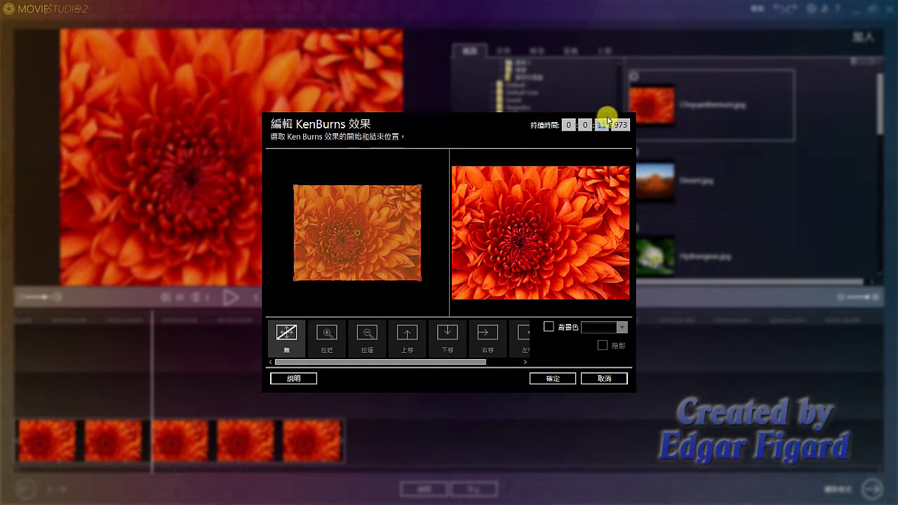
{"action": "type", "text": "5"}
{"action": "left_click", "coordinate": [621, 124]}
{"action": "left_click", "coordinate": [554, 380]}
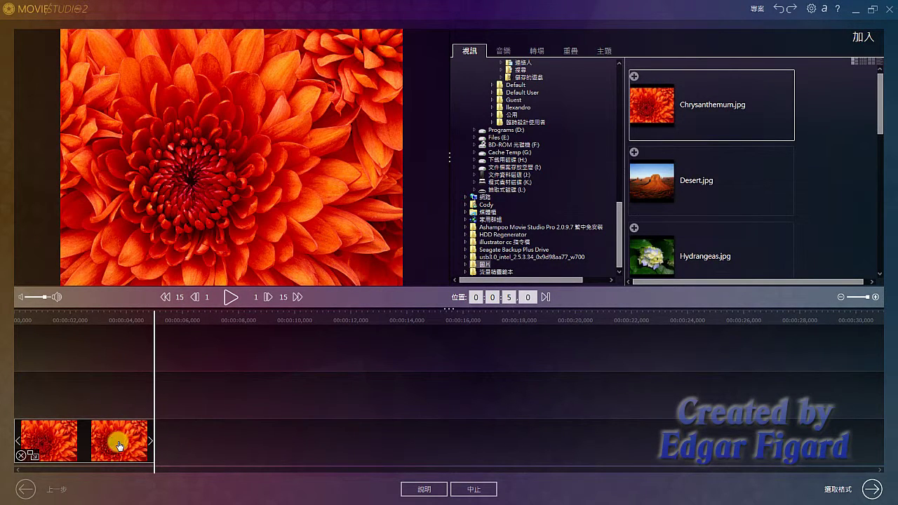
Add Desert.jpg to the timeline, shorten it to about 6 seconds and place it directly after the Chrysanthemum clip
{"action": "left_click", "coordinate": [666, 184]}
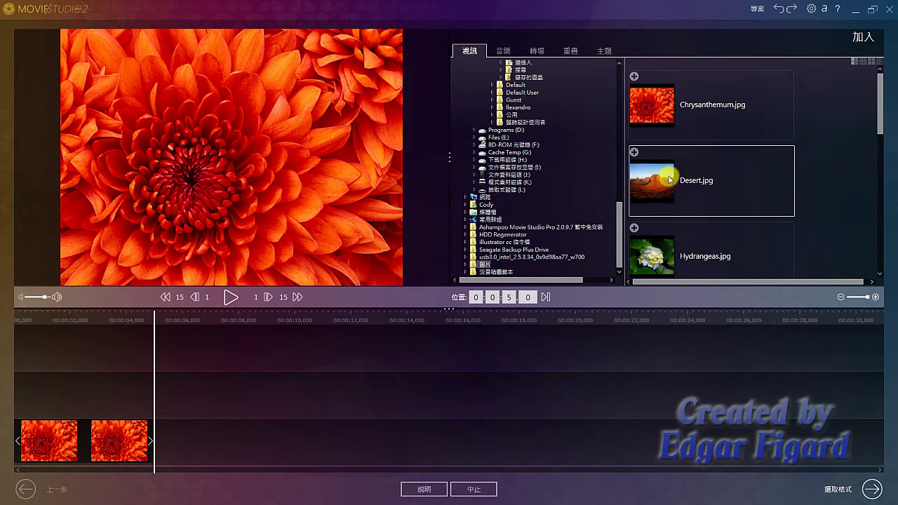
{"action": "left_click_drag", "start_coordinate": [655, 191], "coordinate": [189, 426]}
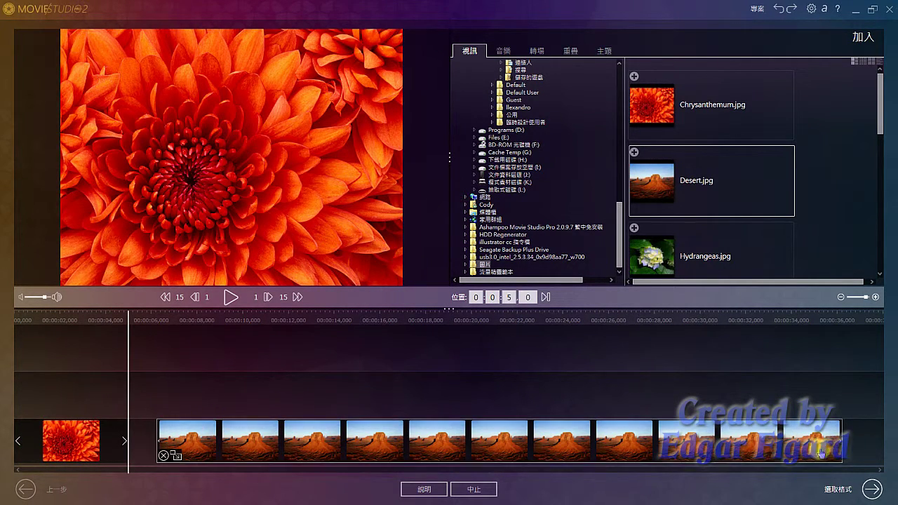
{"action": "left_click_drag", "start_coordinate": [838, 447], "coordinate": [298, 435]}
{"action": "left_click_drag", "start_coordinate": [237, 434], "coordinate": [208, 436]}
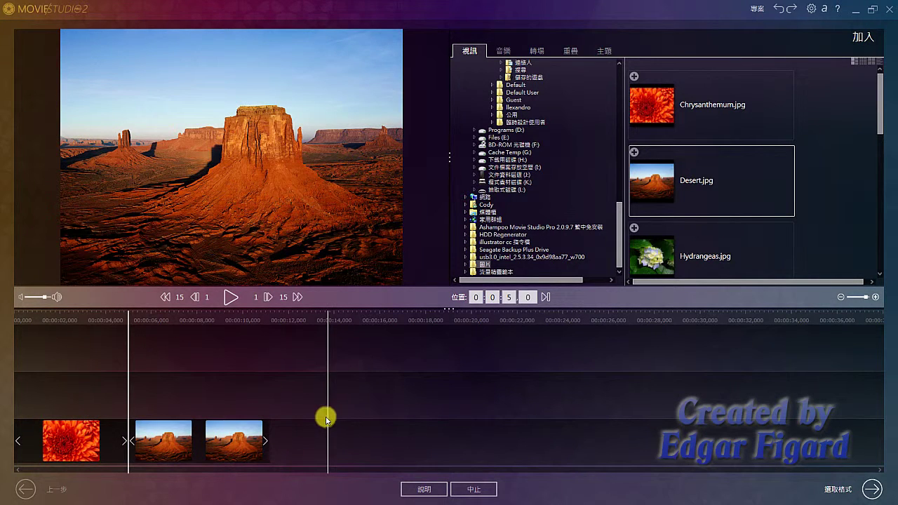
Play the timeline from about 4 seconds across the boundary between the two clips and pause at about 6 seconds
{"action": "mouse_move", "coordinate": [231, 453]}
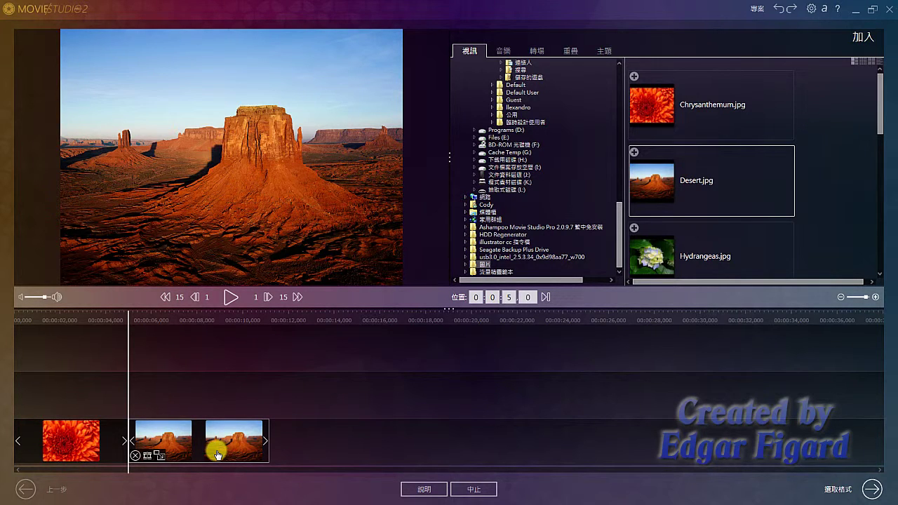
{"action": "left_click", "coordinate": [104, 315]}
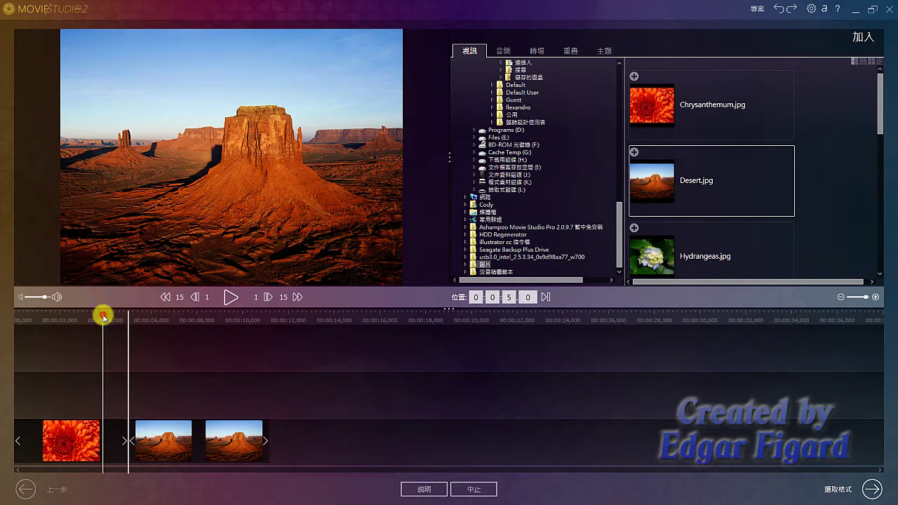
{"action": "left_click", "coordinate": [231, 298]}
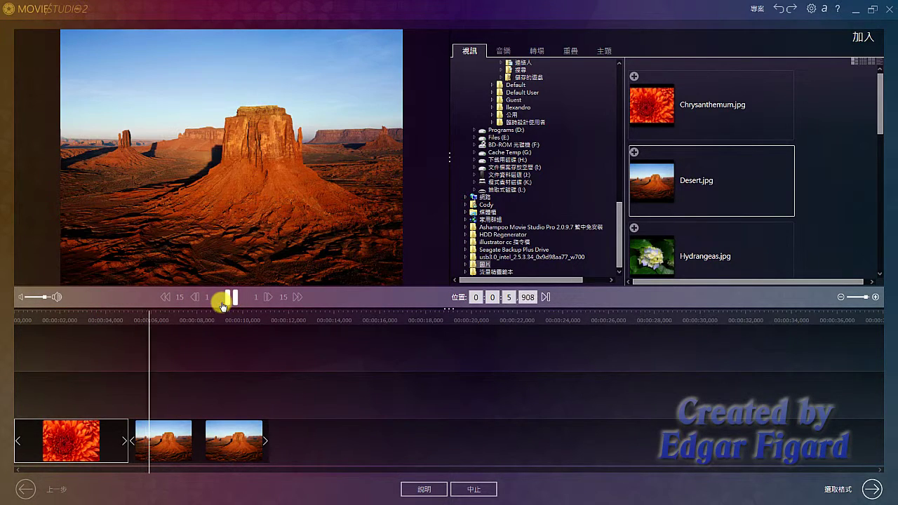
{"action": "left_click", "coordinate": [222, 303]}
Trim the end of the Desert clip to about 4 seconds long and split it at the playhead
{"action": "left_click", "coordinate": [267, 451]}
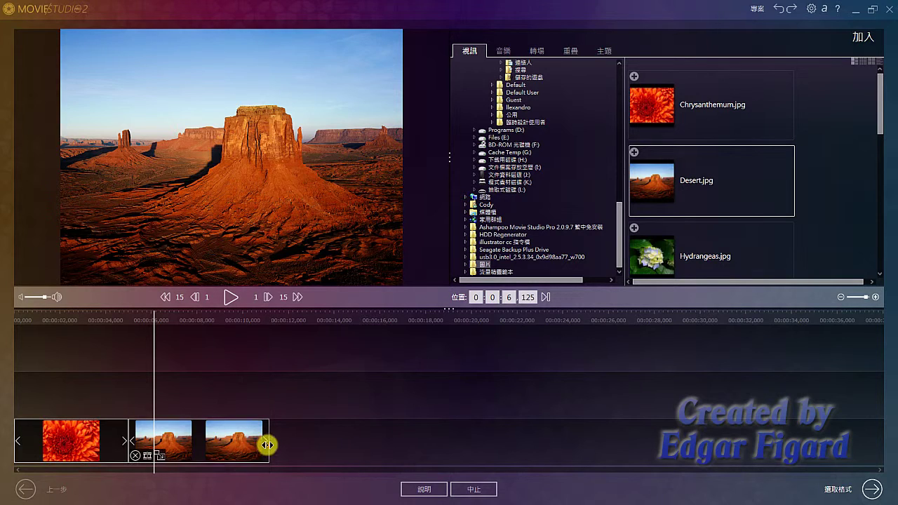
{"action": "left_click_drag", "start_coordinate": [223, 446], "coordinate": [202, 445]}
{"action": "right_click", "coordinate": [202, 446]}
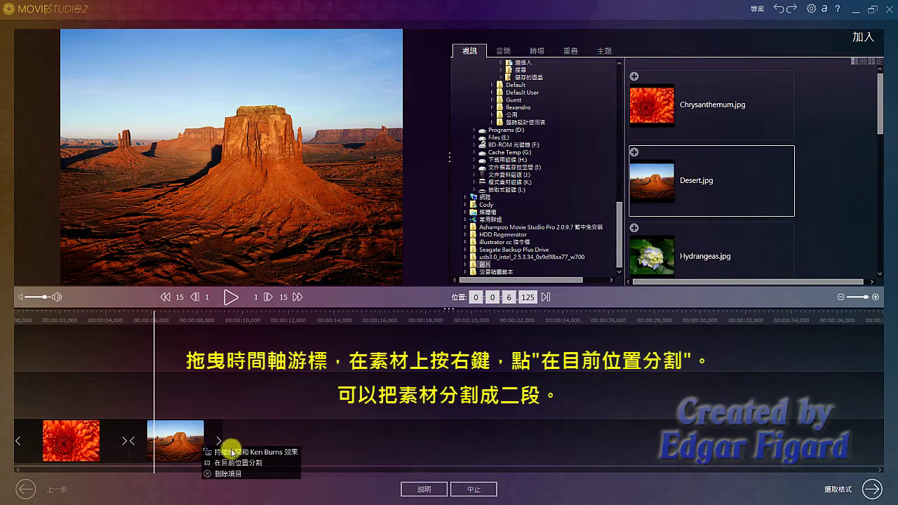
{"action": "left_click", "coordinate": [238, 462]}
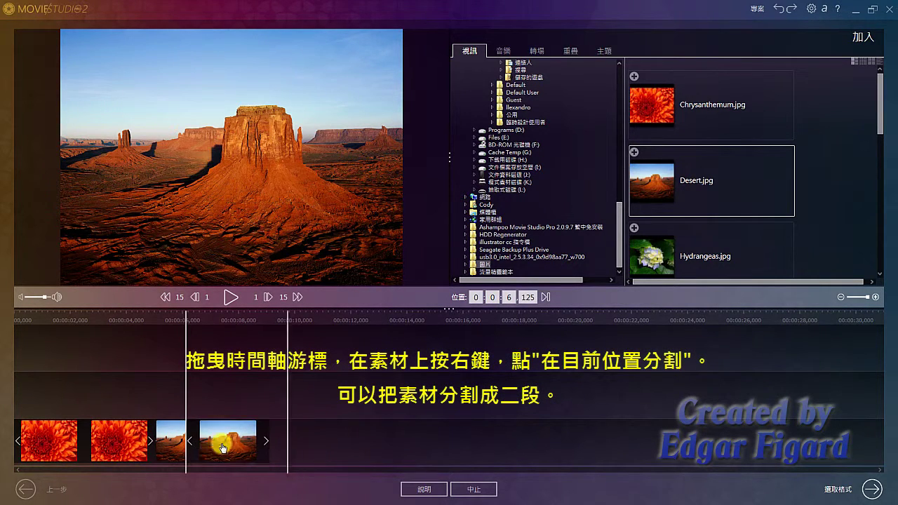
Move the second Desert segment away from the first so it starts at about 9.4 seconds, leaving a gap
{"action": "left_click_drag", "start_coordinate": [244, 442], "coordinate": [271, 437]}
{"action": "left_click", "coordinate": [182, 442]}
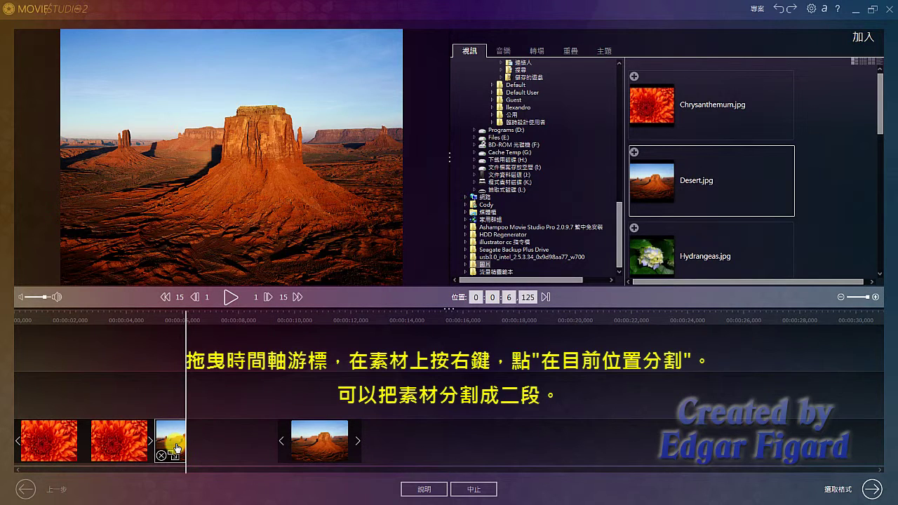
{"action": "left_click", "coordinate": [222, 437]}
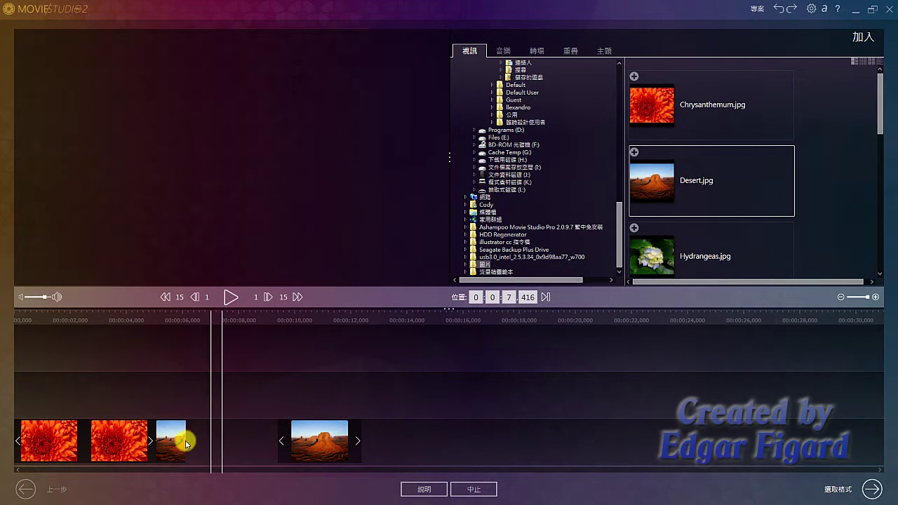
Extend the end of the first Desert segment to about 7.8 seconds on the timeline
{"action": "left_click_drag", "start_coordinate": [187, 444], "coordinate": [229, 444]}
{"action": "left_click", "coordinate": [300, 449]}
{"action": "left_click", "coordinate": [187, 439]}
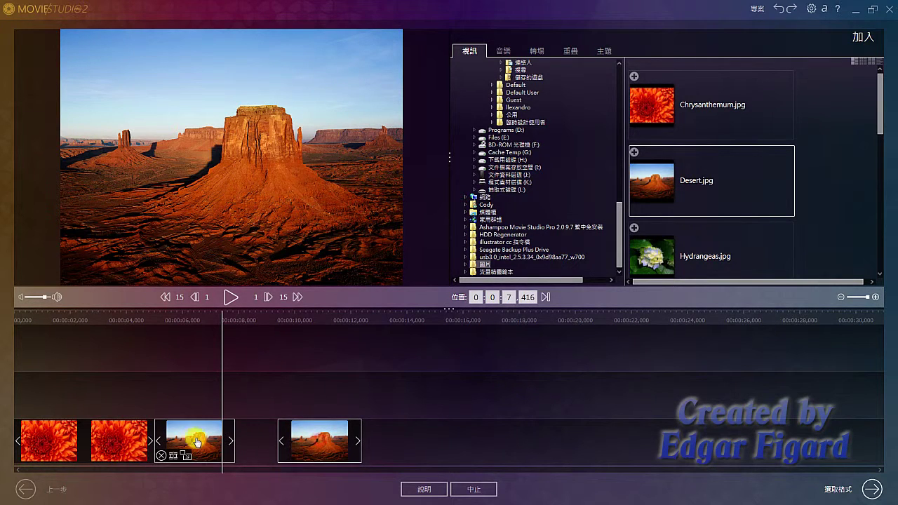
Delete the second Desert segment, the one after the gap, from the timeline
{"action": "left_click", "coordinate": [287, 436]}
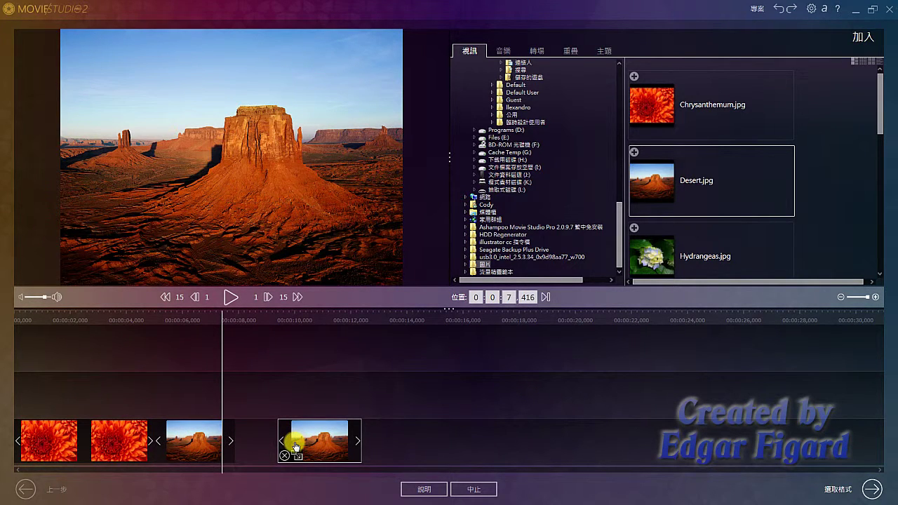
{"action": "key", "text": "Delete"}
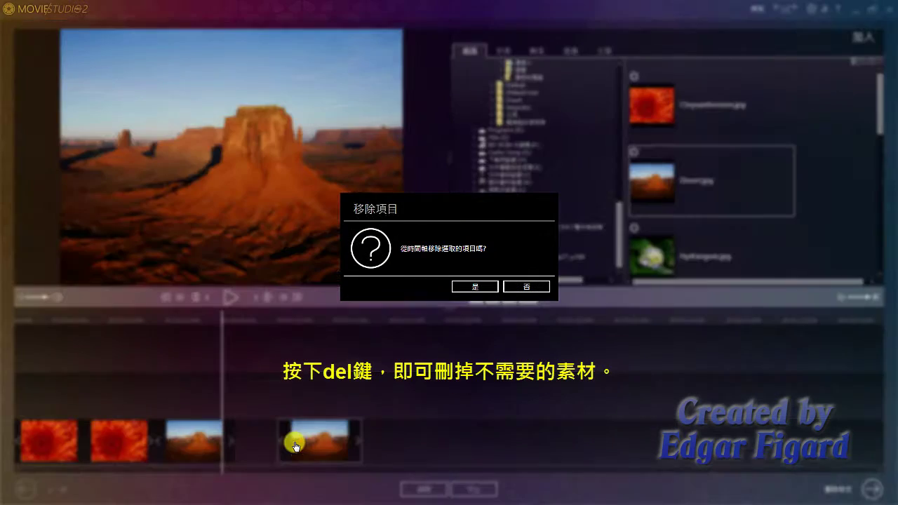
{"action": "left_click", "coordinate": [463, 286]}
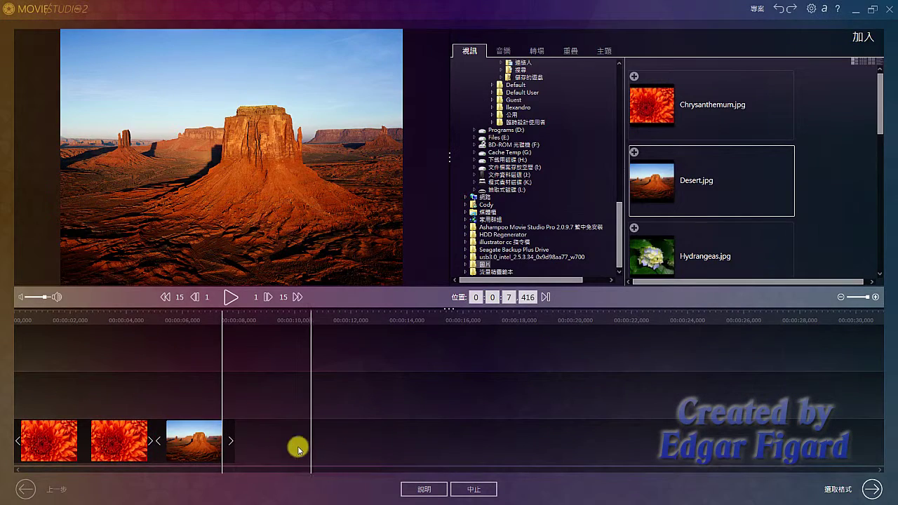
Extend the end of the remaining Desert clip and set its duration to 5 seconds in the Ken Burns effect settings
{"action": "left_click", "coordinate": [195, 446]}
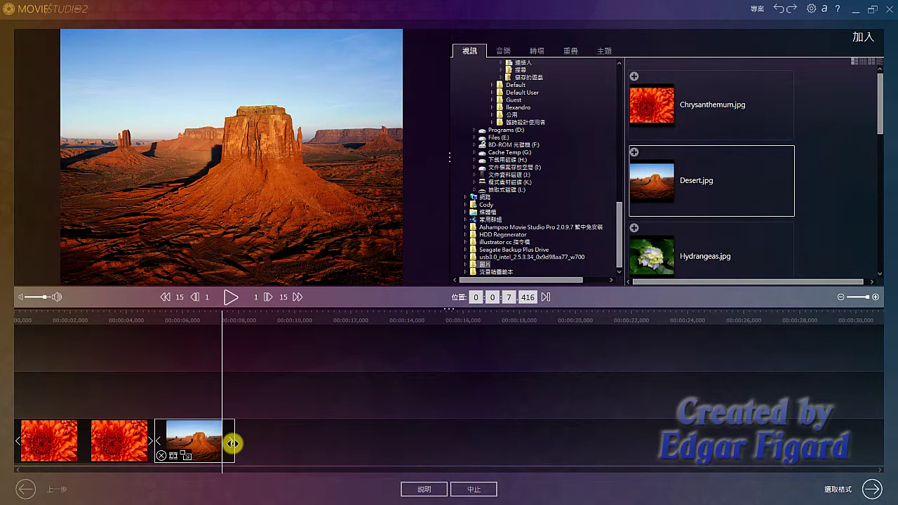
{"action": "mouse_move", "coordinate": [232, 443]}
{"action": "left_mouse_down"}
{"action": "mouse_move", "coordinate": [278, 435]}
{"action": "mouse_move", "coordinate": [237, 434]}
{"action": "left_mouse_up"}
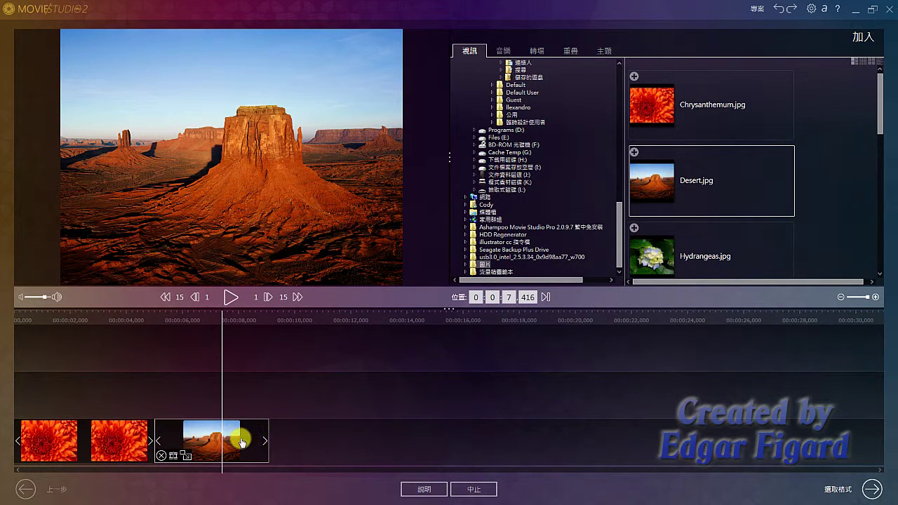
{"action": "right_click", "coordinate": [240, 438]}
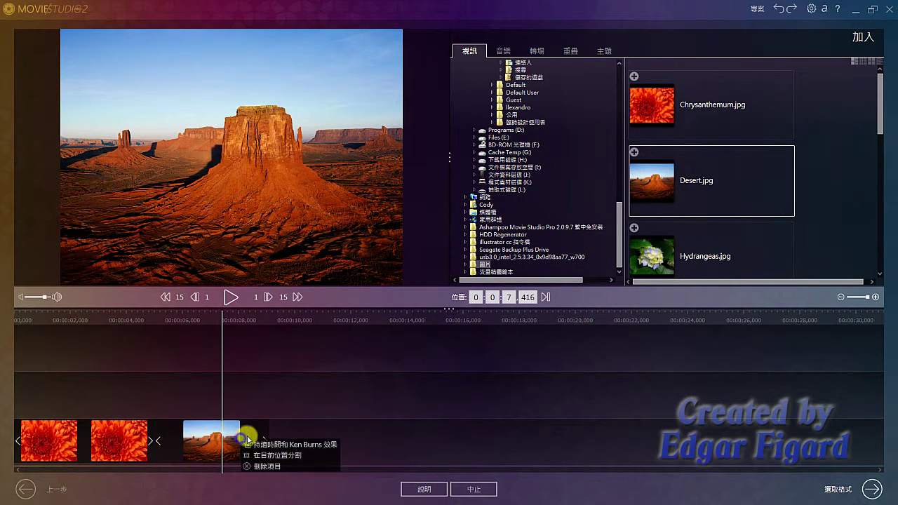
{"action": "left_click", "coordinate": [291, 445]}
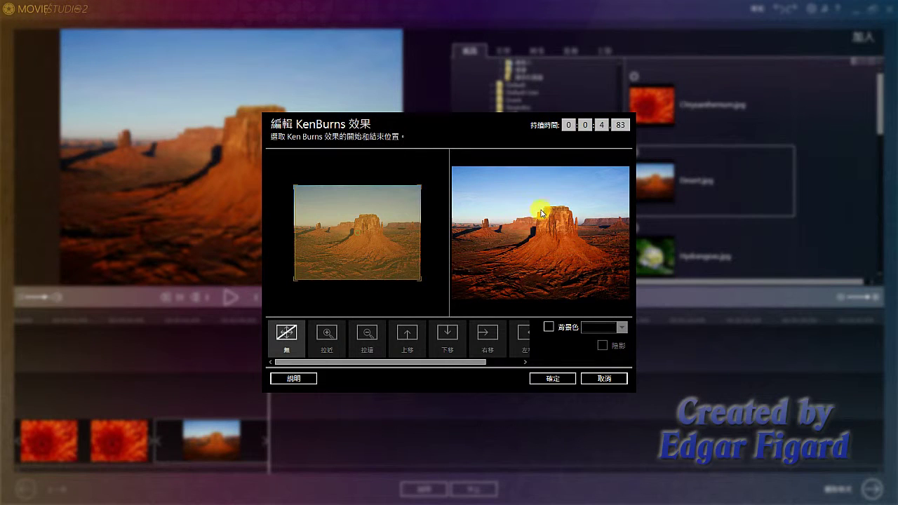
{"action": "left_click", "coordinate": [617, 125]}
{"action": "type", "text": "0"}
{"action": "left_click", "coordinate": [562, 382]}
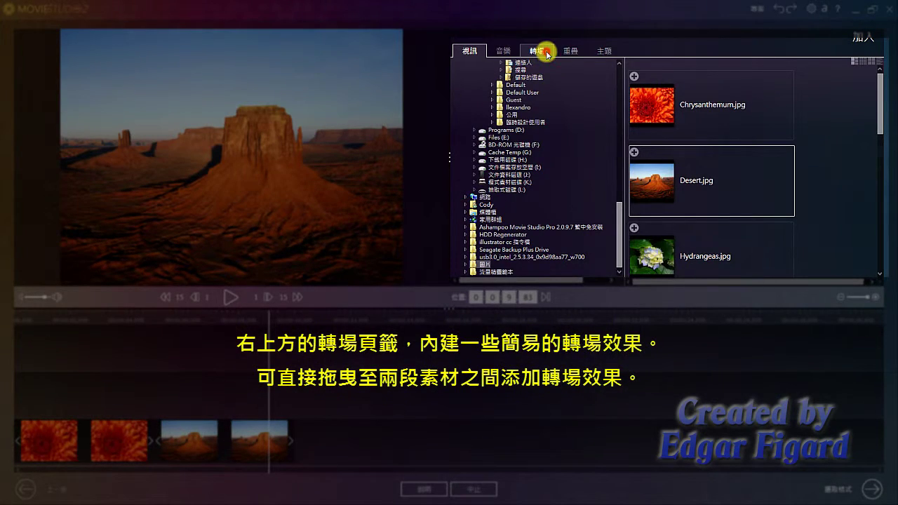
Add the 淡化 (fade) transition between the Chrysanthemum and Desert clips on the timeline
{"action": "left_click", "coordinate": [546, 54]}
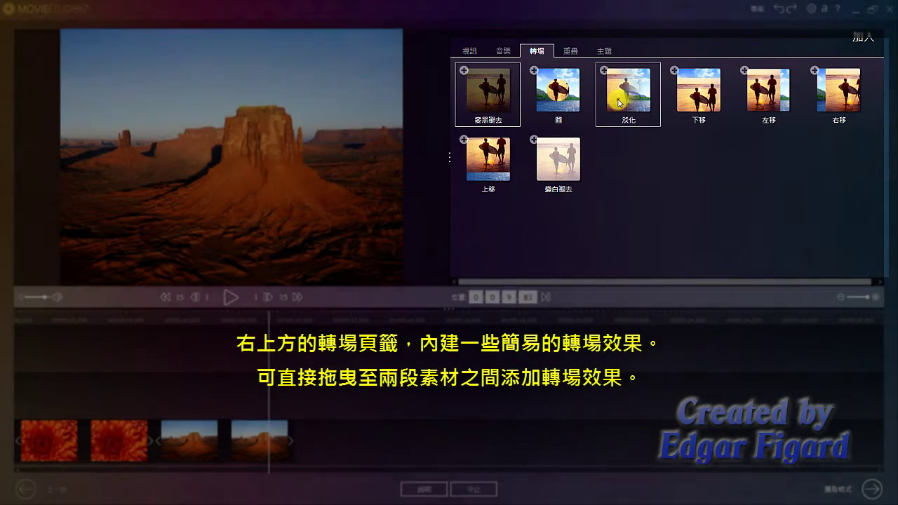
{"action": "left_click_drag", "start_coordinate": [619, 103], "coordinate": [192, 402]}
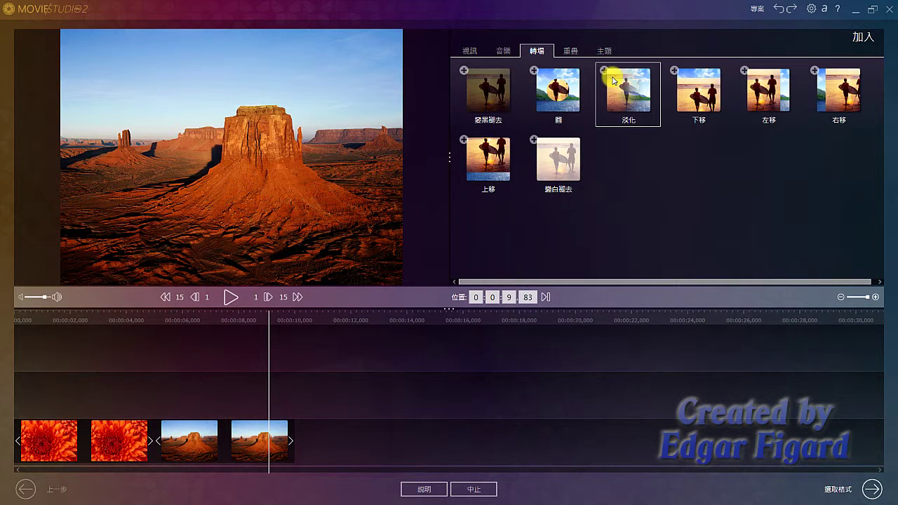
{"action": "left_click_drag", "start_coordinate": [477, 212], "coordinate": [159, 430]}
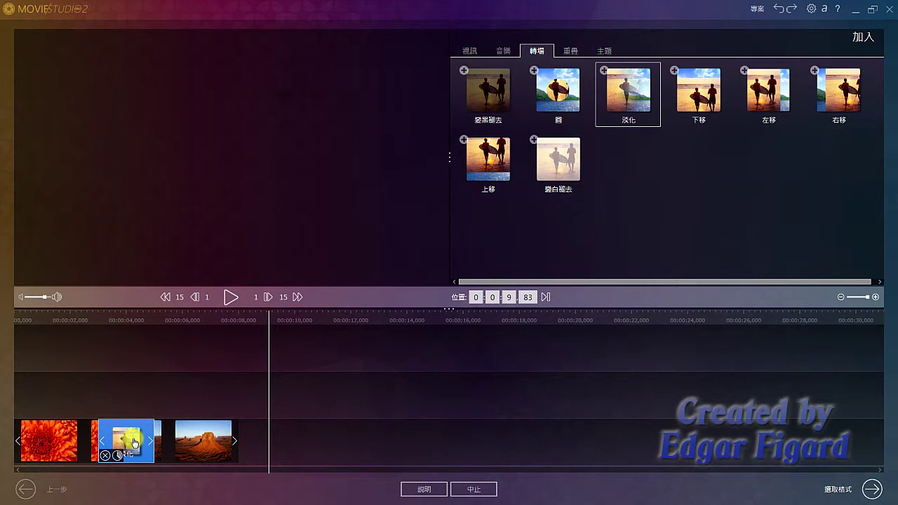
Play the timeline from about 2.6 seconds through the fade transition and pause at about 5.5 seconds
{"action": "left_click", "coordinate": [86, 321]}
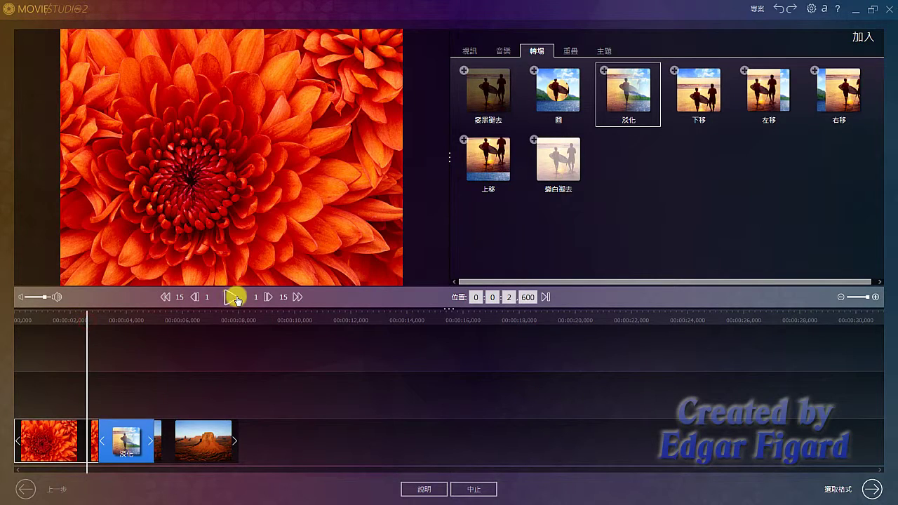
{"action": "left_click", "coordinate": [228, 300]}
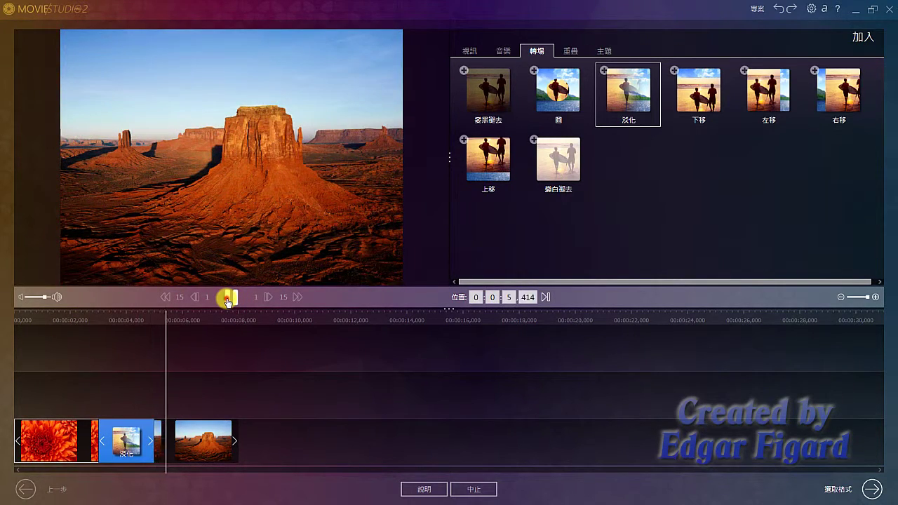
{"action": "left_click", "coordinate": [228, 301]}
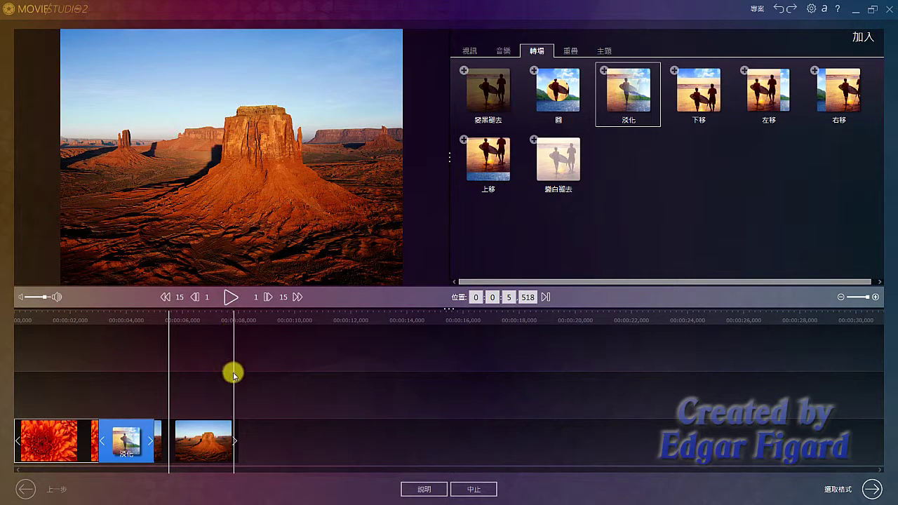
Set the duration of the fade transition between Chrysanthemum and Desert to 1 second
{"action": "left_click", "coordinate": [136, 322]}
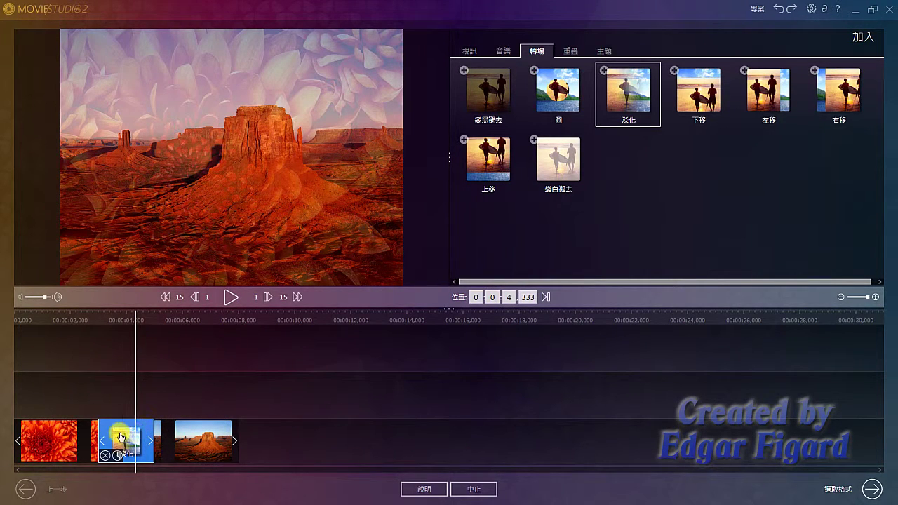
{"action": "right_click", "coordinate": [109, 433]}
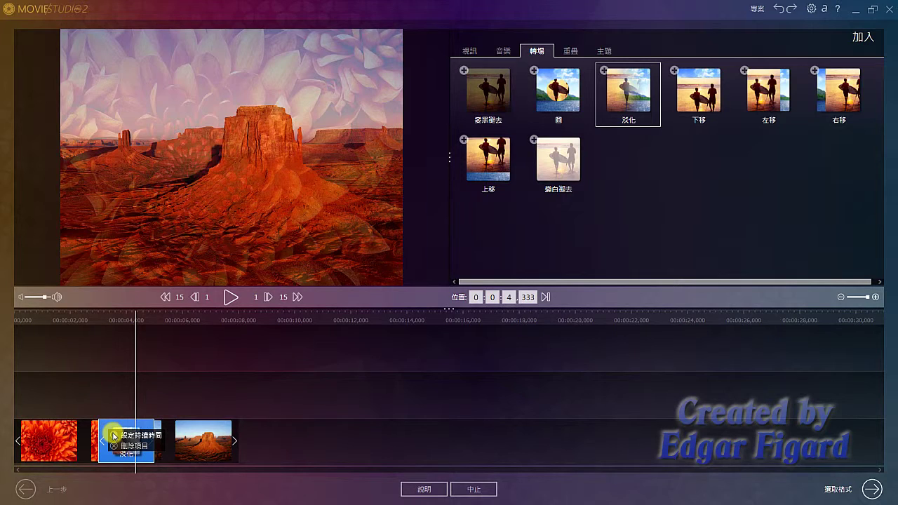
{"action": "left_click", "coordinate": [116, 435]}
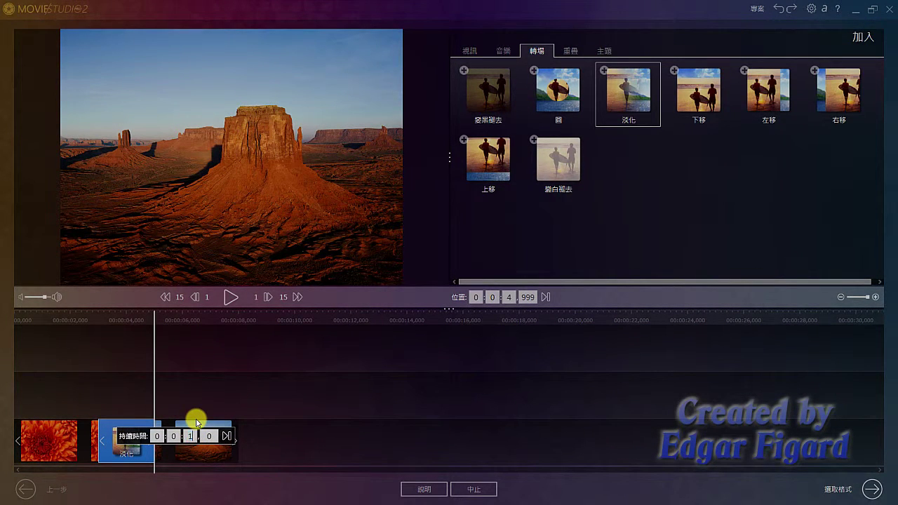
{"action": "key", "text": "Return"}
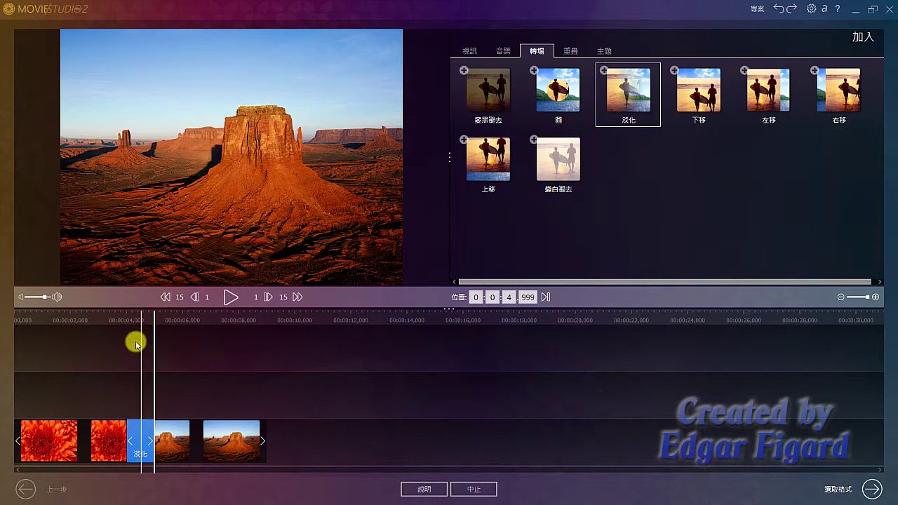
Play back the shortened fade transition from about 3.5 seconds, replay it, and pause at about 5.5 seconds
{"action": "left_click", "coordinate": [114, 321]}
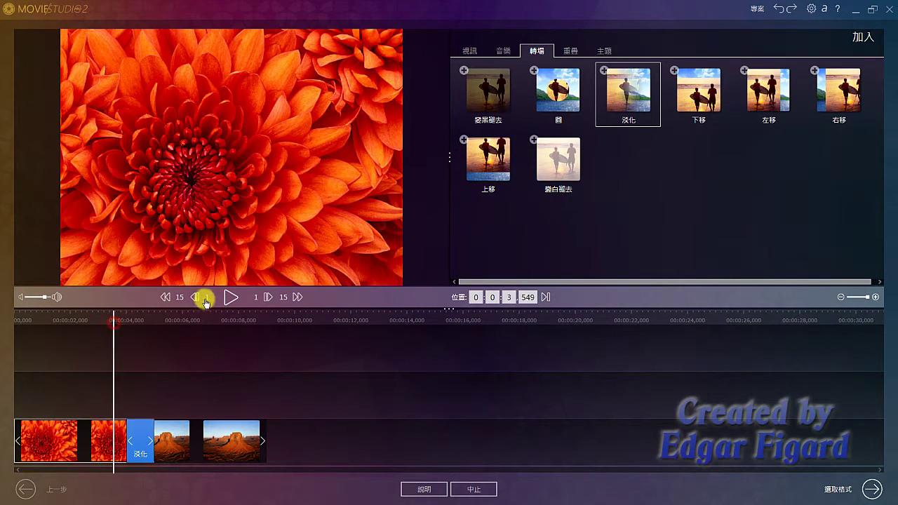
{"action": "left_click", "coordinate": [231, 296]}
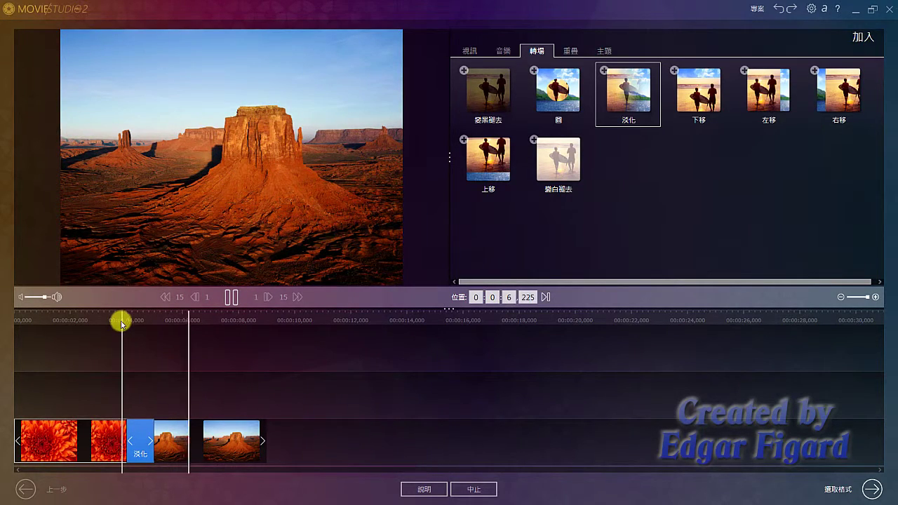
{"action": "left_click", "coordinate": [223, 300]}
{"action": "left_click", "coordinate": [228, 300]}
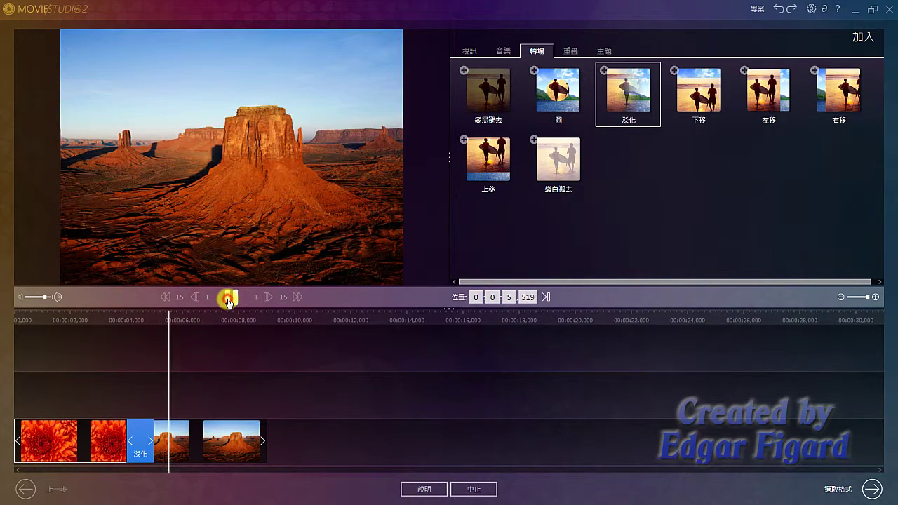
{"action": "left_click", "coordinate": [228, 300]}
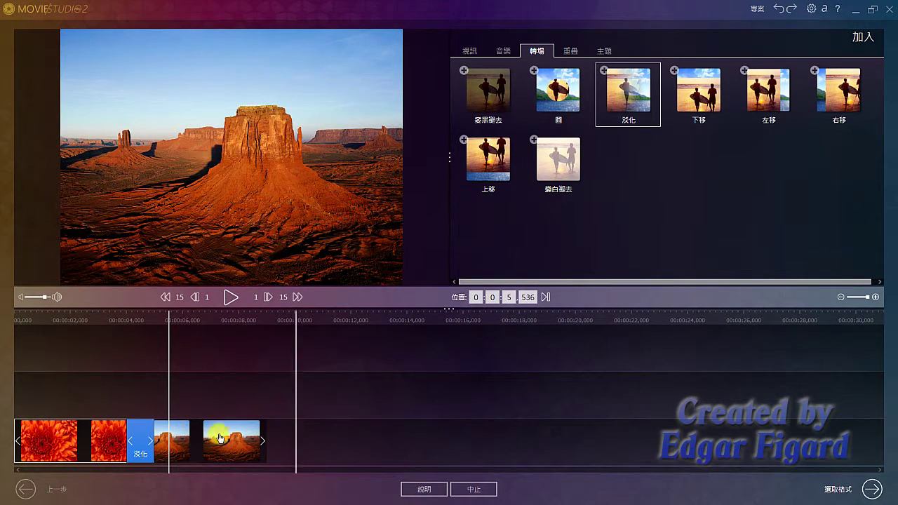
Add Hydrangeas.jpg directly after the Desert clip on the main video track and trim it to about 5 seconds
{"action": "left_click", "coordinate": [468, 52]}
{"action": "left_click_drag", "start_coordinate": [651, 242], "coordinate": [867, 440]}
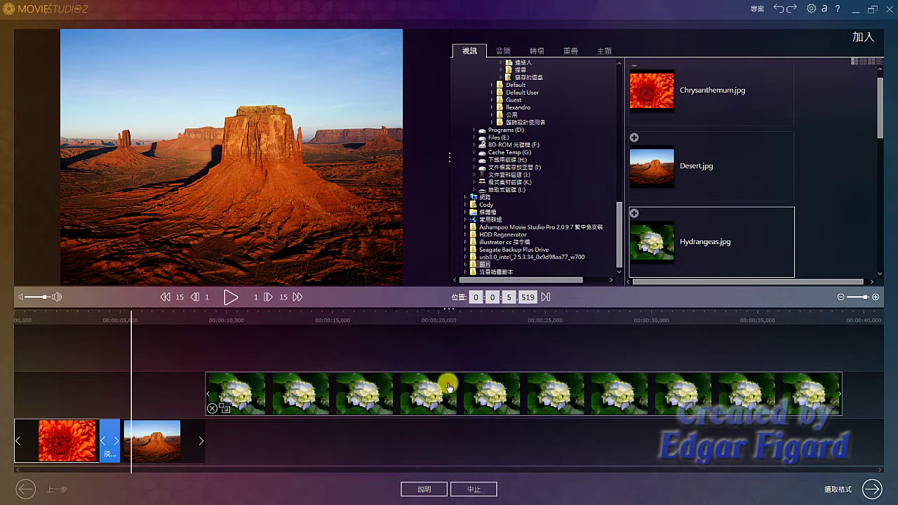
{"action": "left_click_drag", "start_coordinate": [452, 385], "coordinate": [449, 434]}
{"action": "left_click_drag", "start_coordinate": [847, 456], "coordinate": [315, 450]}
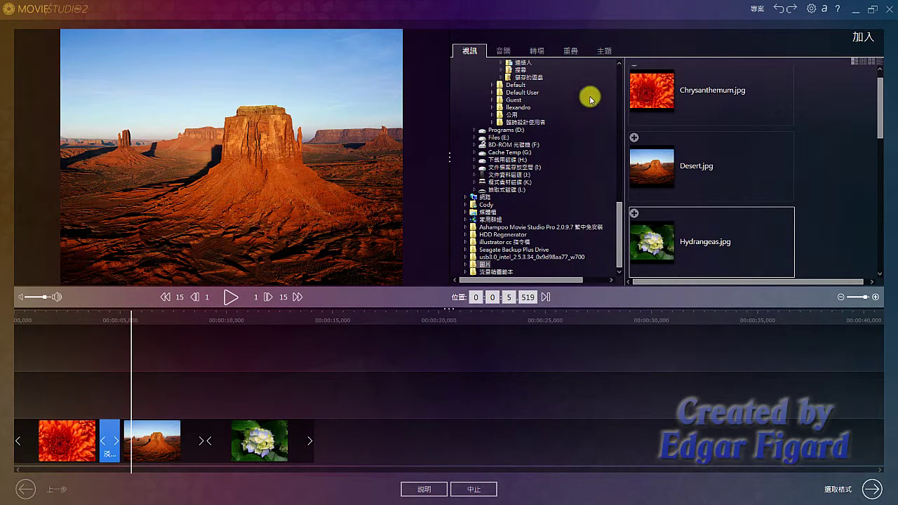
Add a 淡化 (fade) transition between the Desert and Hydrangeas clips and set its duration to 1 second
{"action": "left_click", "coordinate": [540, 51]}
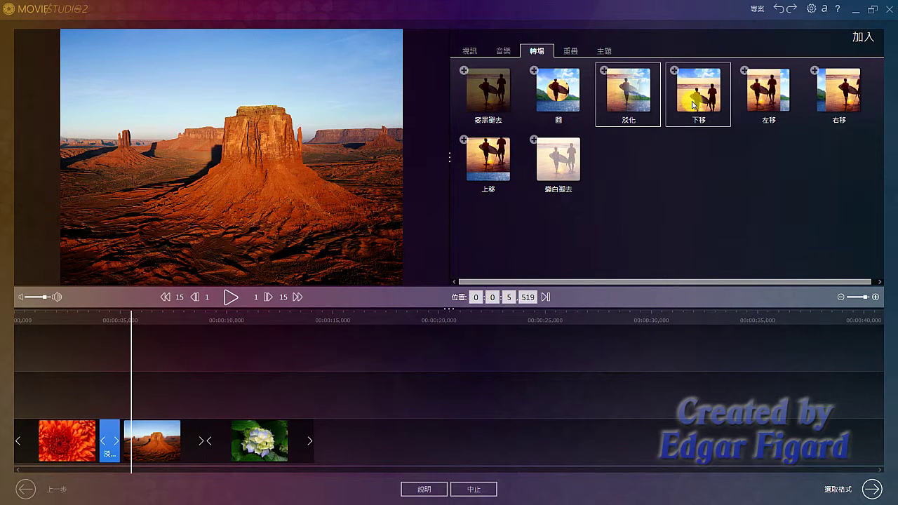
{"action": "left_click_drag", "start_coordinate": [624, 90], "coordinate": [209, 440]}
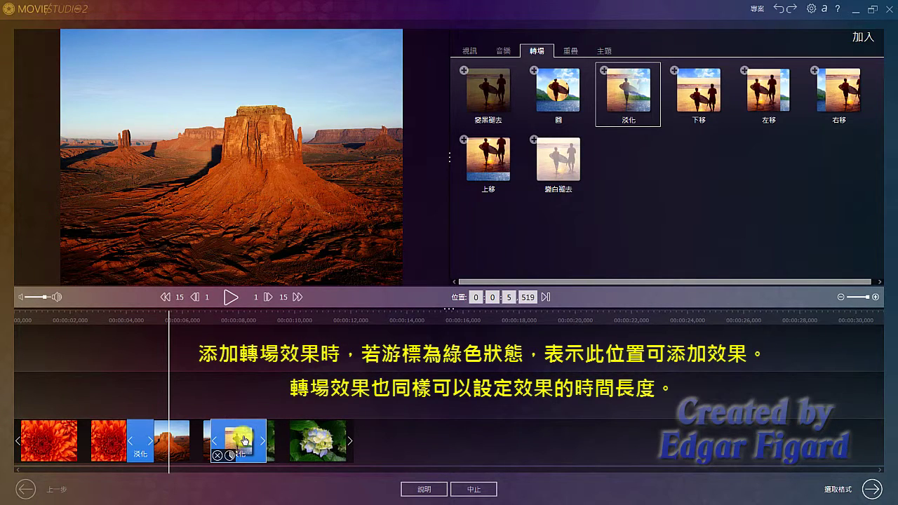
{"action": "right_click", "coordinate": [251, 442]}
{"action": "left_click", "coordinate": [252, 443]}
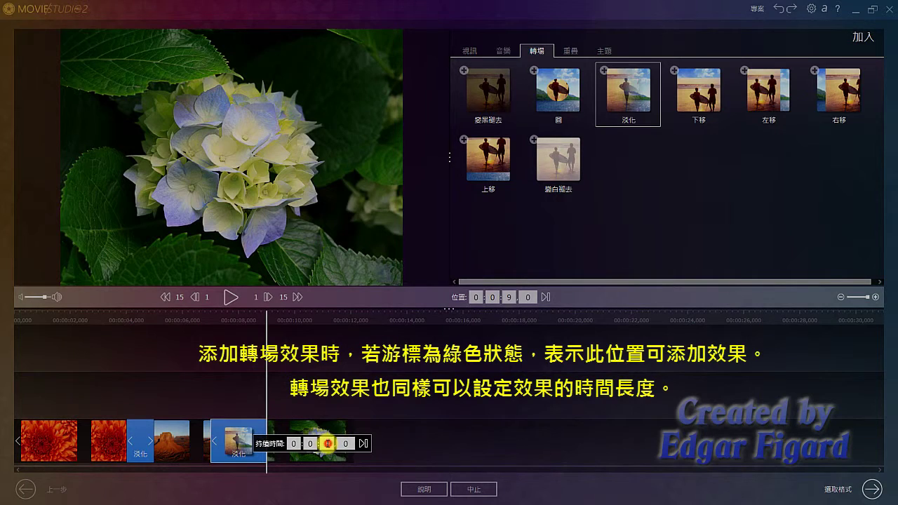
{"action": "key", "text": "Return"}
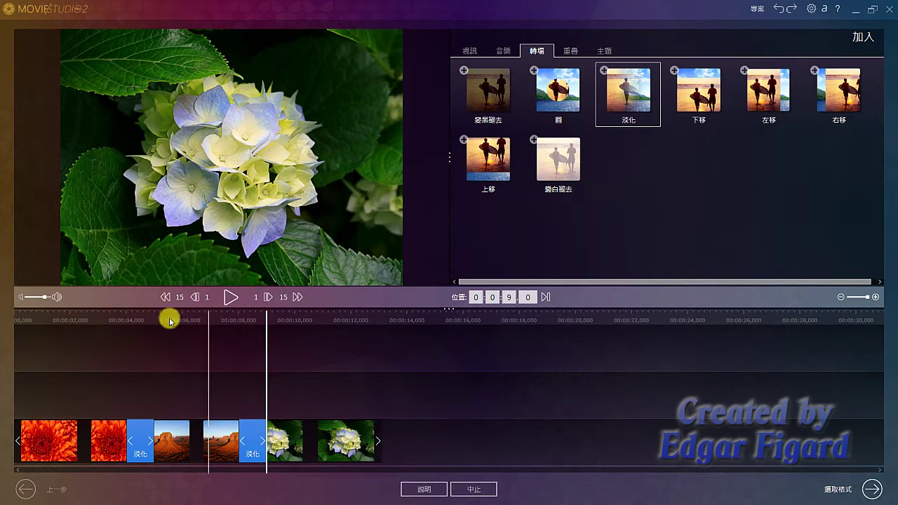
Play the timeline from about 3.4 seconds through both fade transitions and pause in the Hydrangeas clip
{"action": "left_click", "coordinate": [110, 316]}
{"action": "left_click", "coordinate": [230, 297]}
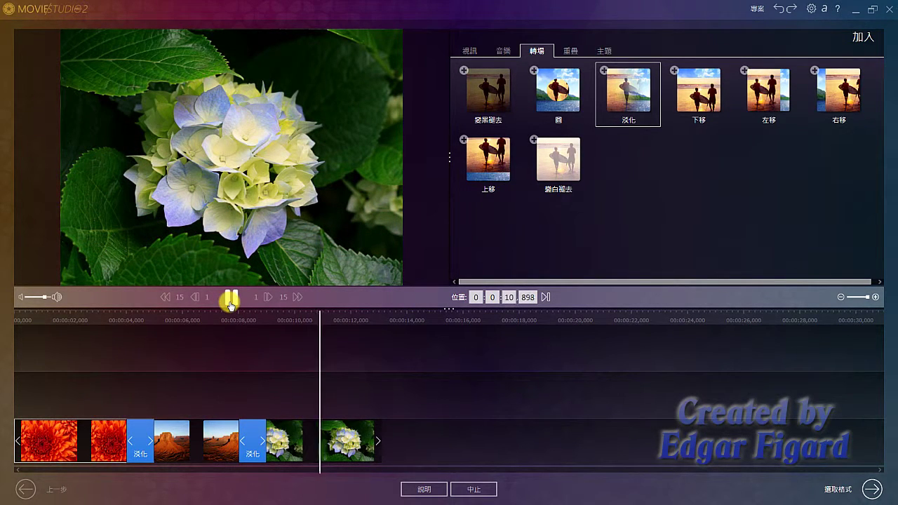
{"action": "left_click", "coordinate": [230, 302]}
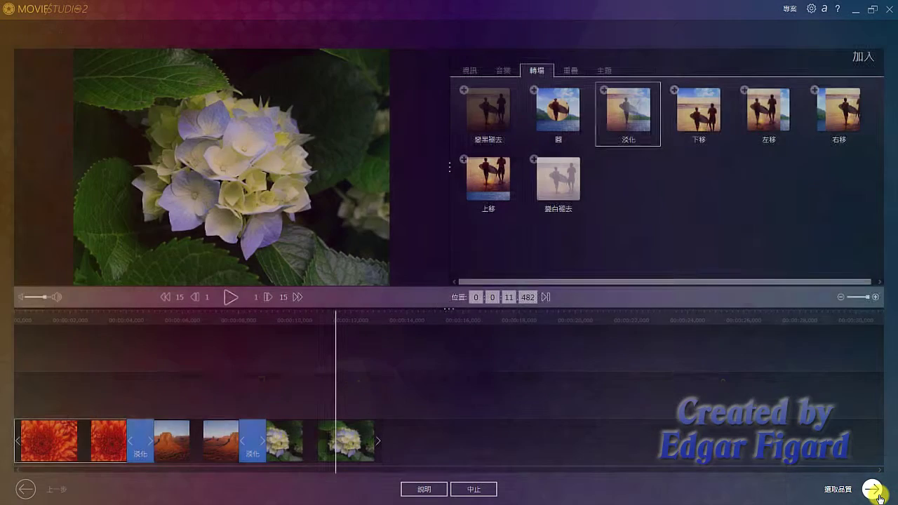
Go to the output format selection and choose MP4 file export with TV 品質 (TV quality)
{"action": "left_click", "coordinate": [874, 491]}
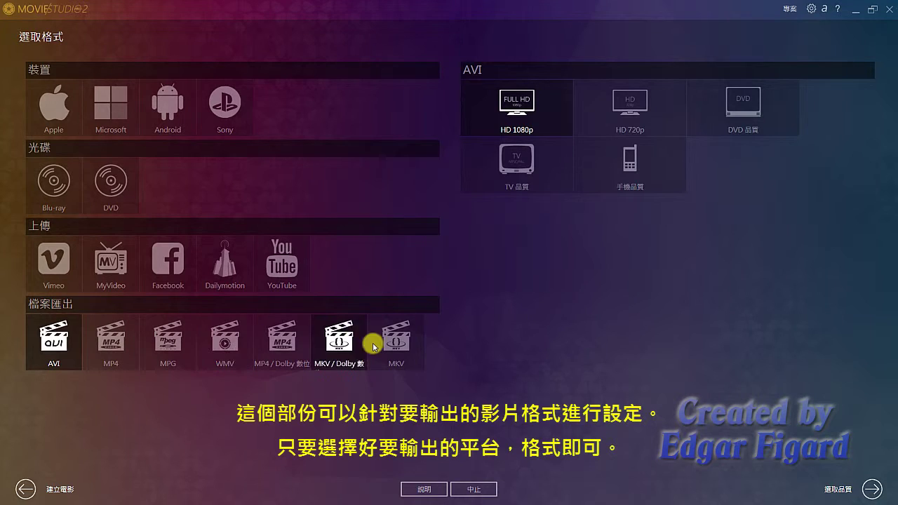
{"action": "left_click", "coordinate": [129, 352]}
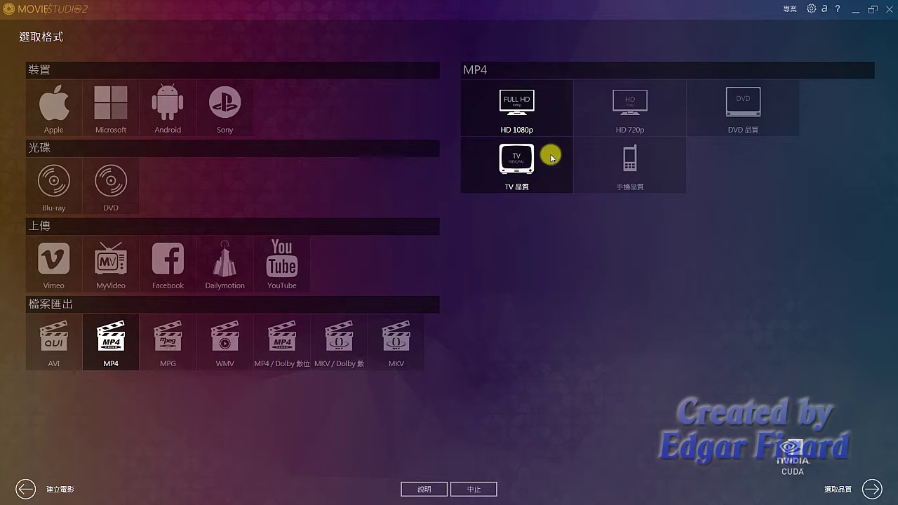
{"action": "left_click", "coordinate": [527, 183]}
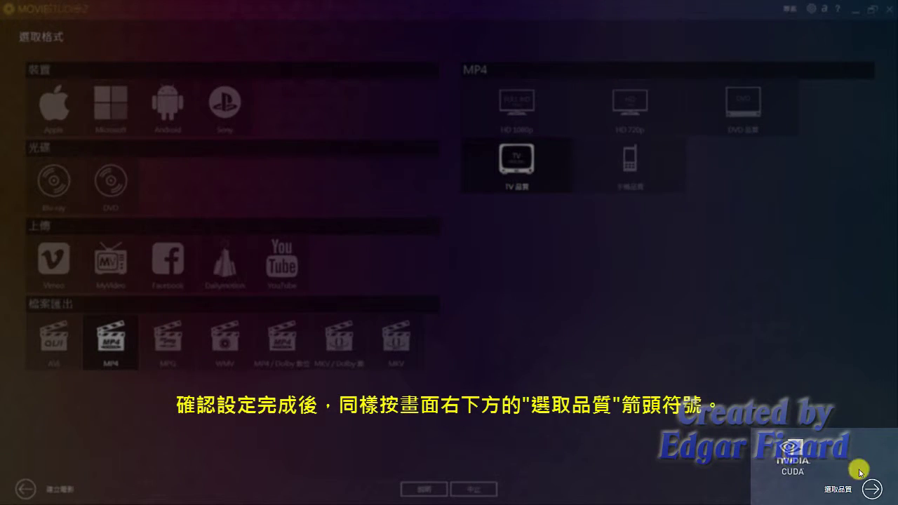
Set the output quality to the maximum (最佳品質) and start producing the movie with the file name TEST MOVIE
{"action": "left_click", "coordinate": [874, 491]}
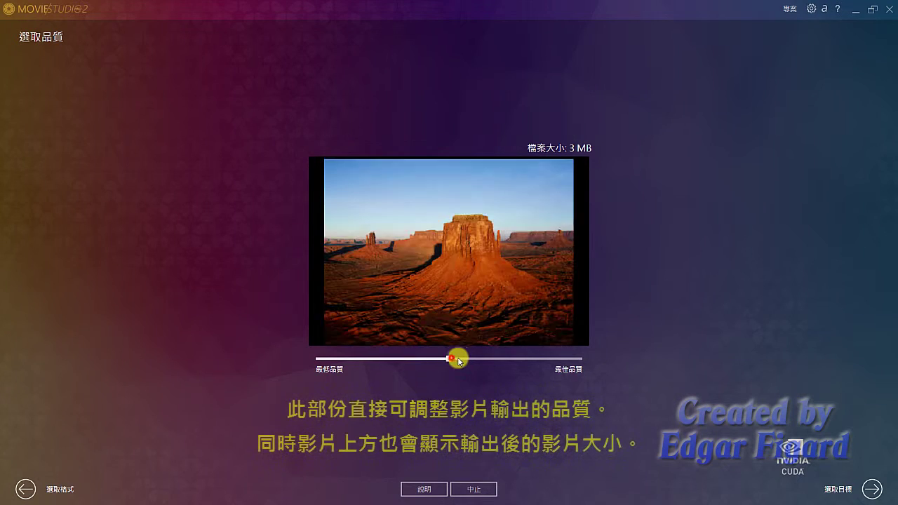
{"action": "left_click_drag", "start_coordinate": [457, 358], "coordinate": [502, 358]}
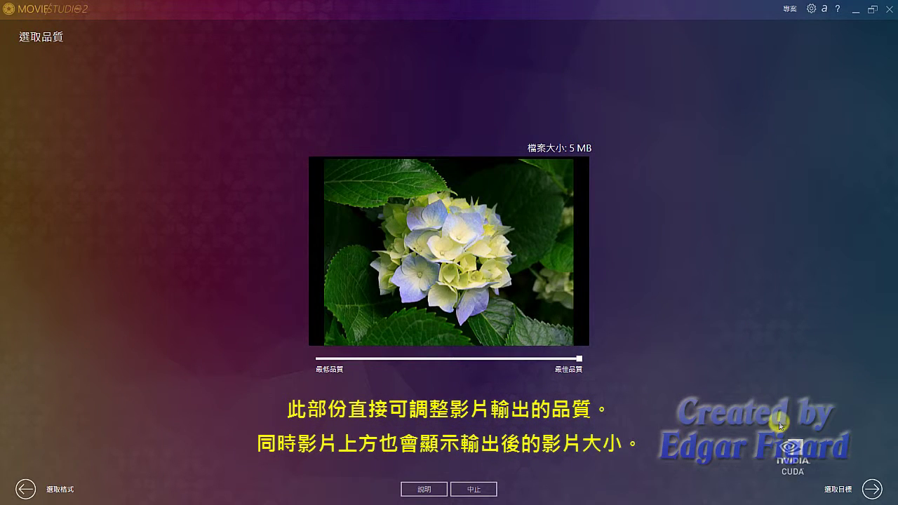
{"action": "left_click", "coordinate": [872, 489]}
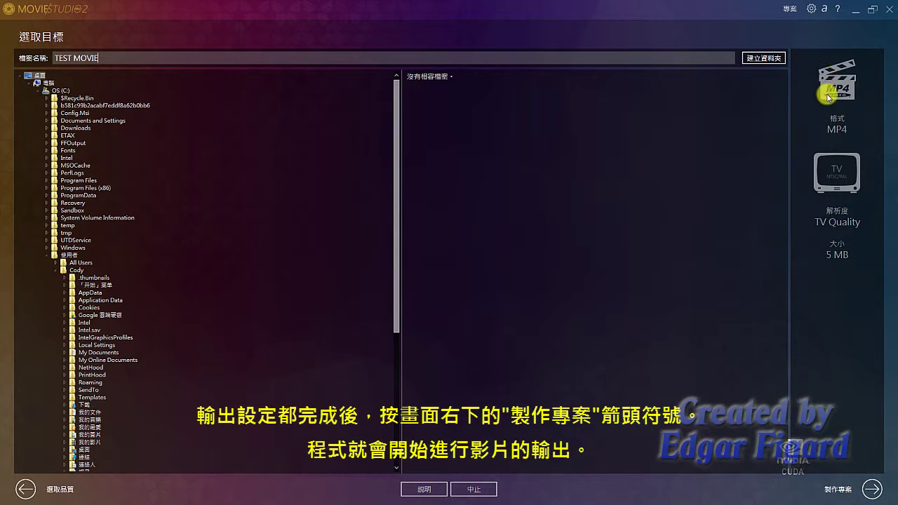
{"action": "left_click", "coordinate": [870, 489]}
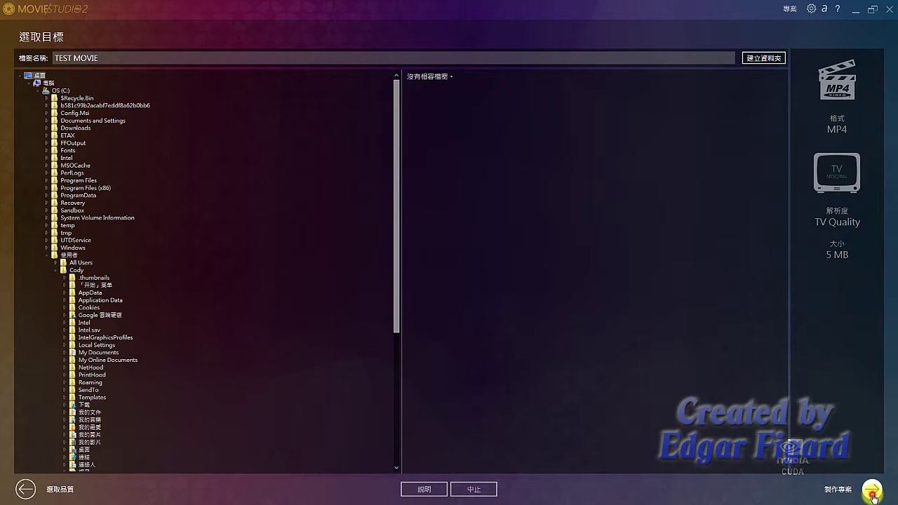